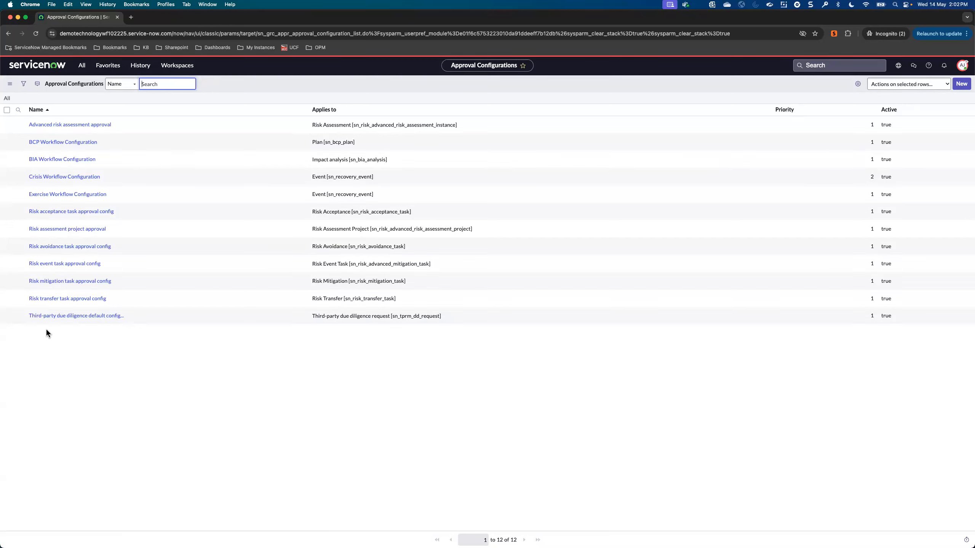
Step: Check the level choices for a new approval level in the third-party due diligence default configuration, and open the existing Approval Level 2
left_click(81, 319)
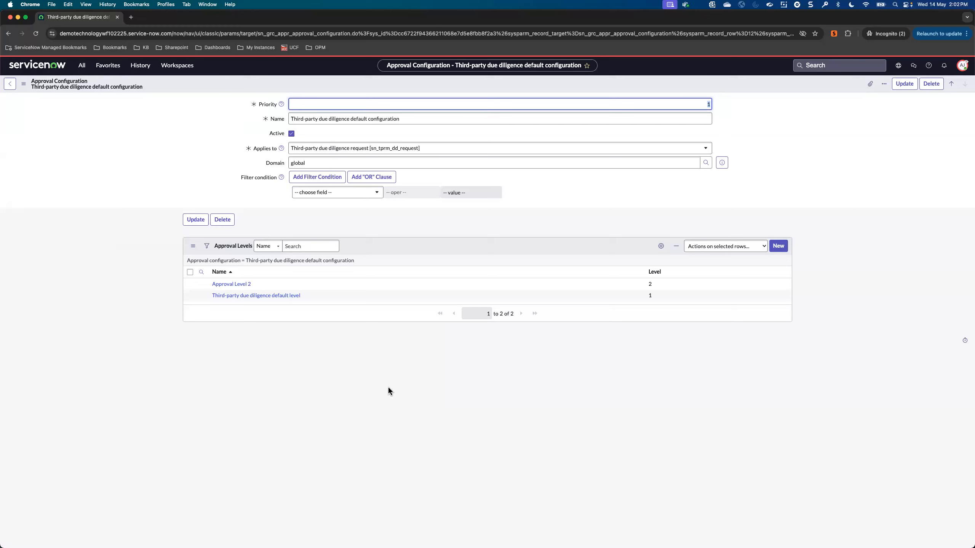
left_click(780, 246)
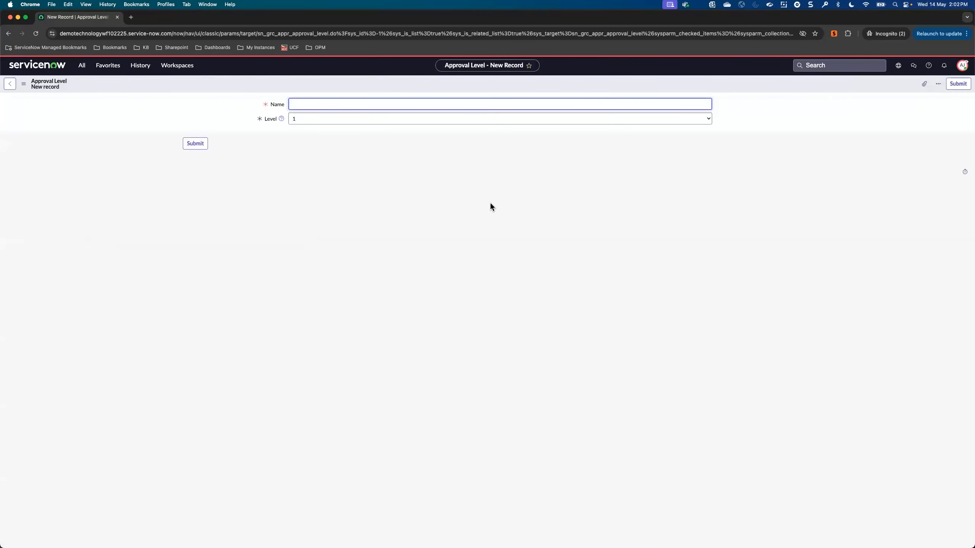
left_click(304, 125)
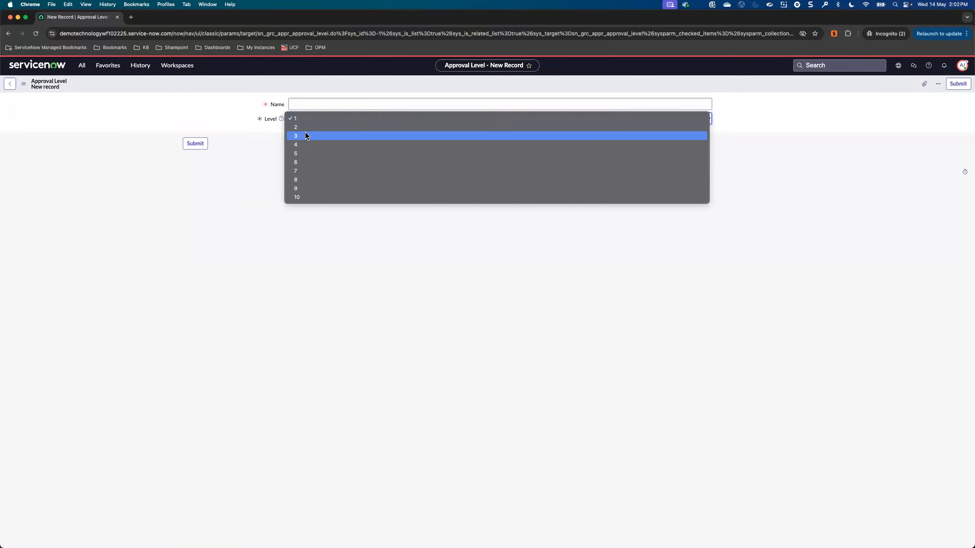
left_click(11, 85)
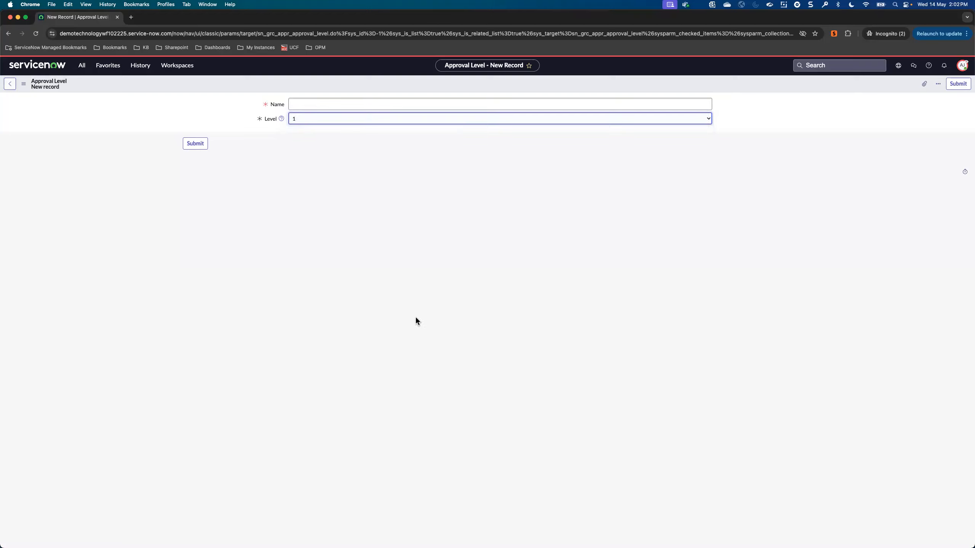
left_click(10, 84)
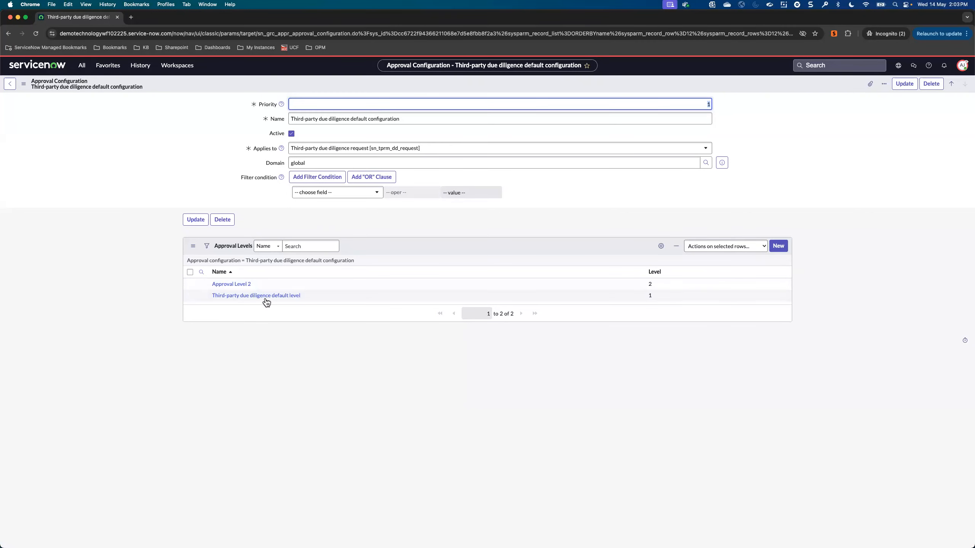
left_click(239, 285)
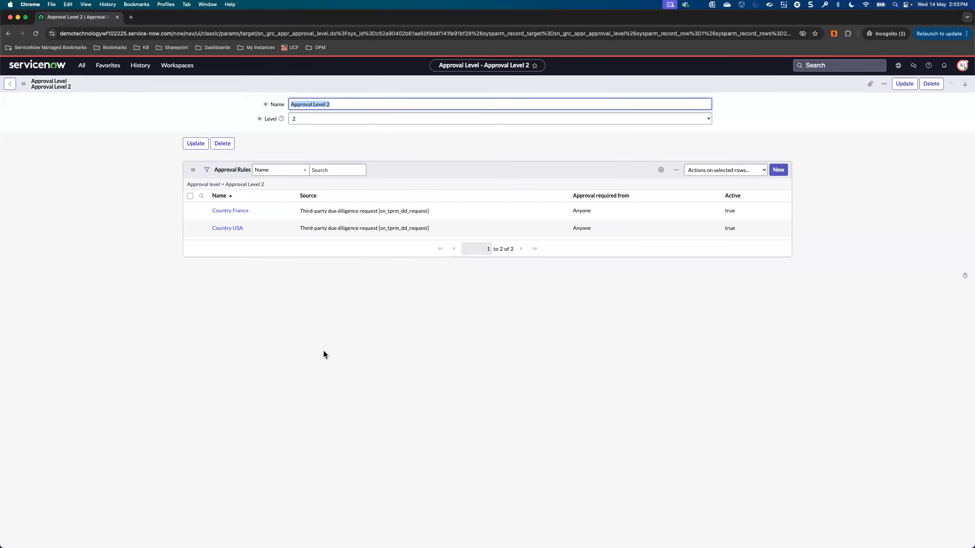
Step: Start a new approval rule under Approval Level 2 and name it "test approval"
left_click(779, 173)
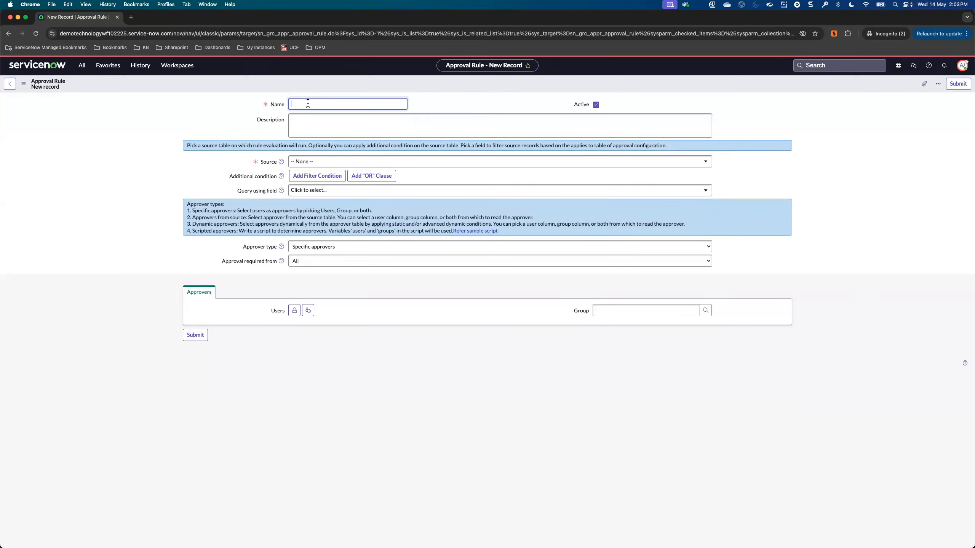
type("test approval")
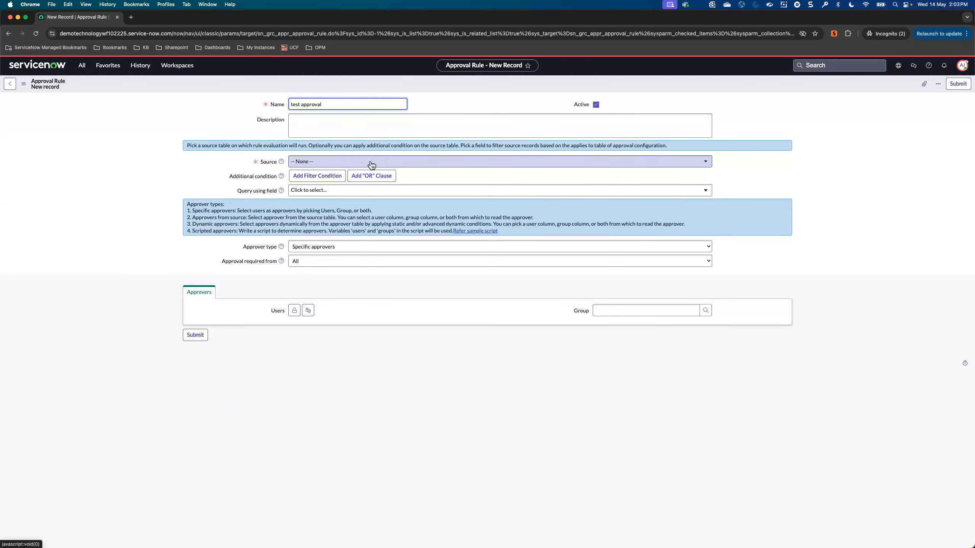
Step: Set the rule's source table to Third-party due diligence request [sn_tprm_dd_request]
left_click(370, 161)
type("thi")
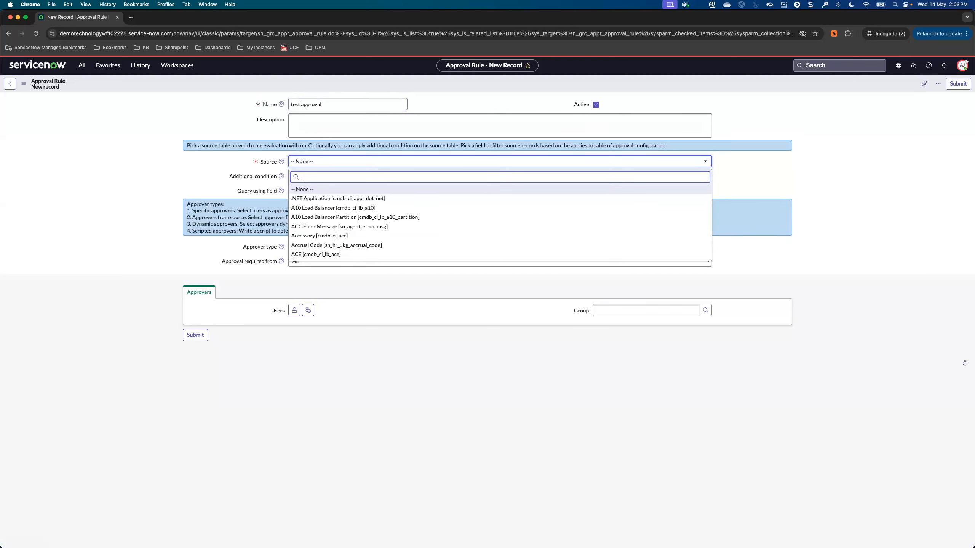
type("rd-party")
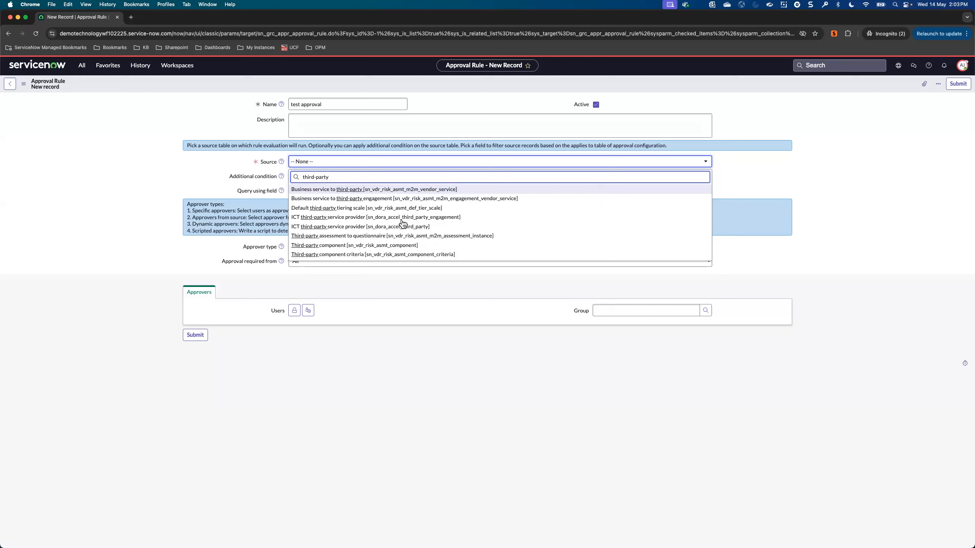
scroll(400, 236, "down", 2)
scroll(400, 236, "down", 1)
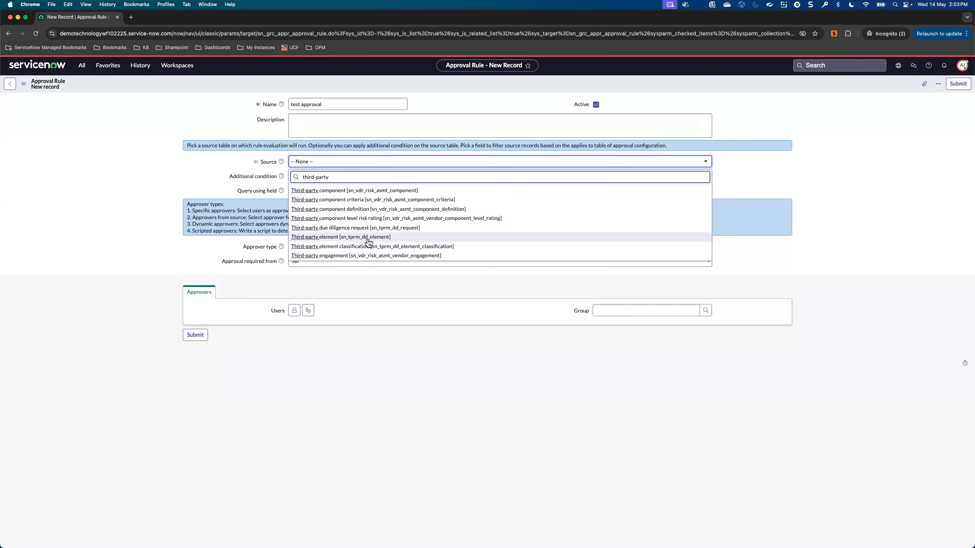
left_click(407, 231)
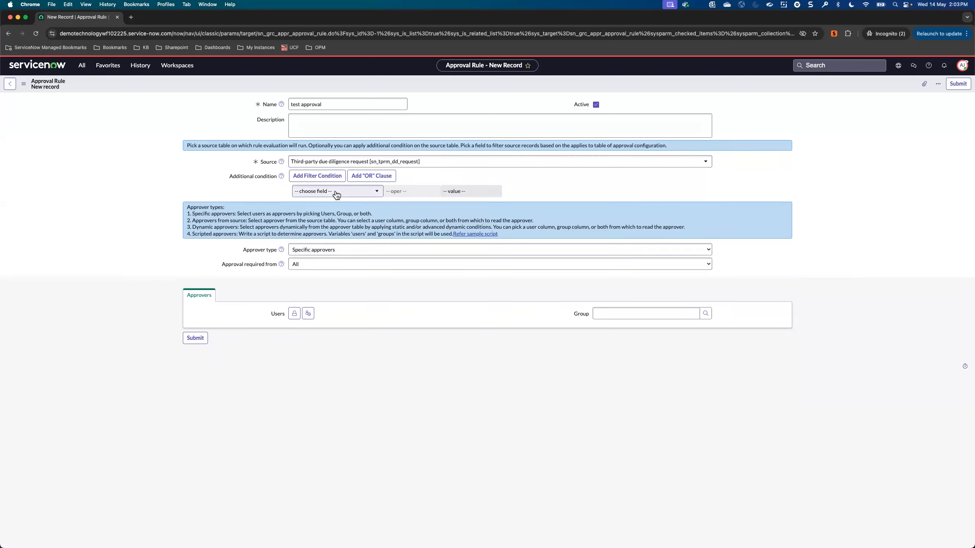
Step: Define the rule's additional condition as Third-party assessment rating is 1 - Very High, using the Vendor Risk choice in the Risk Rating category
left_click(361, 194)
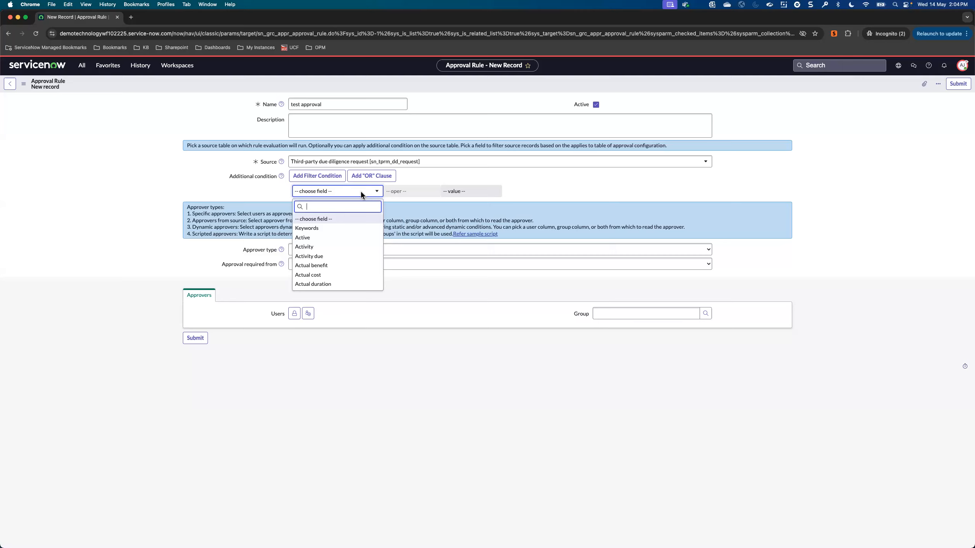
type("ra")
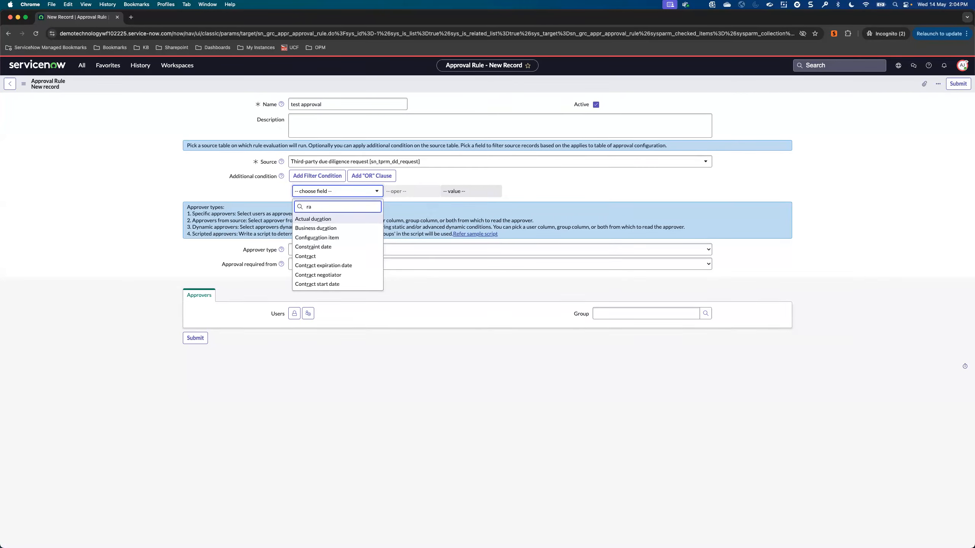
type("ting")
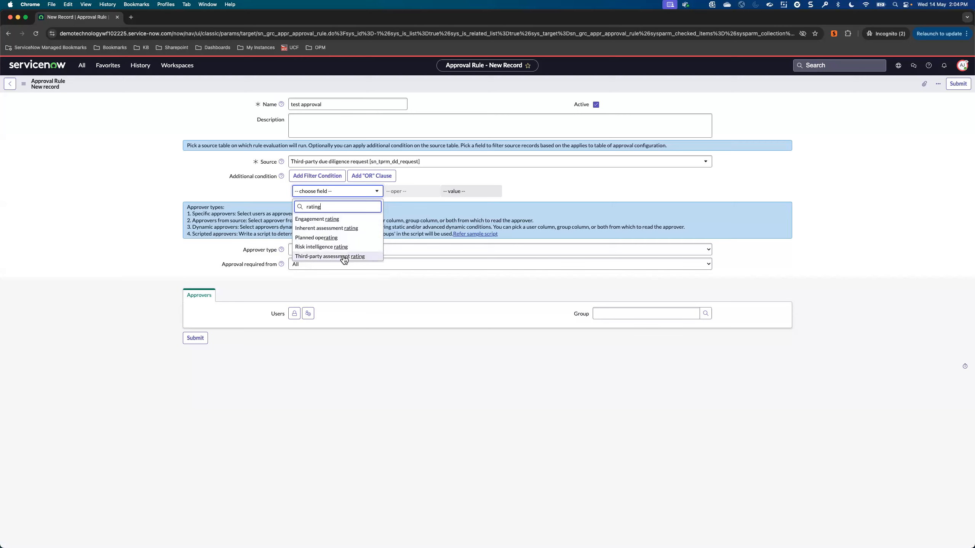
left_click(344, 257)
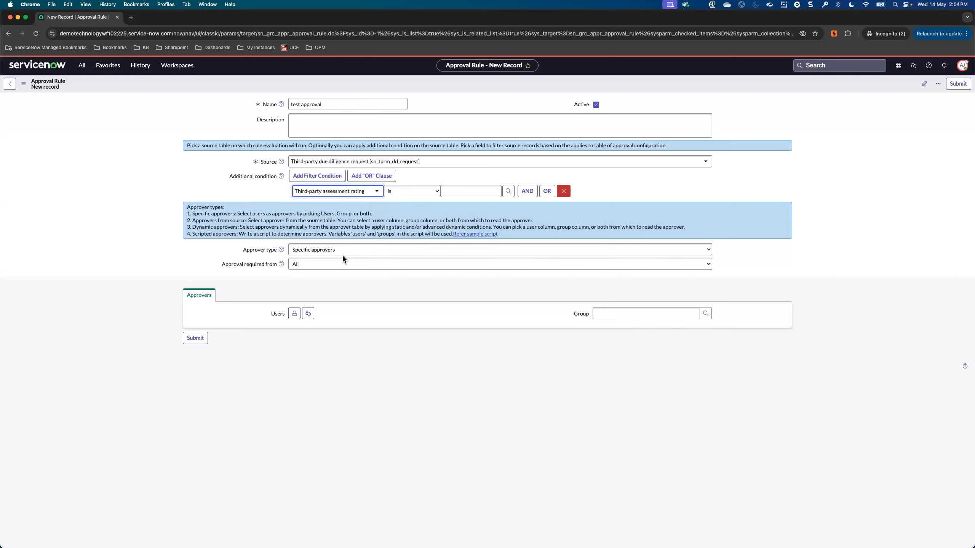
left_click(428, 191)
left_click(428, 190)
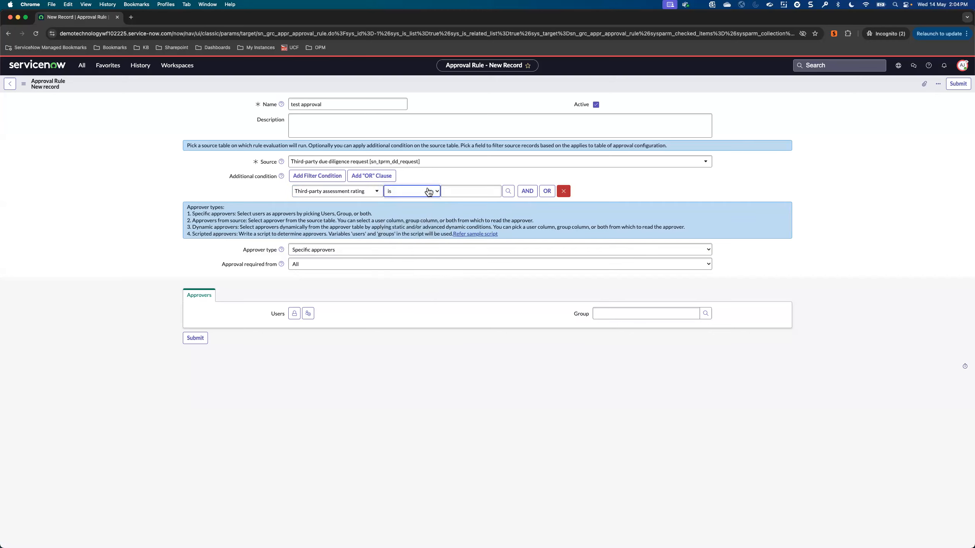
left_click(507, 192)
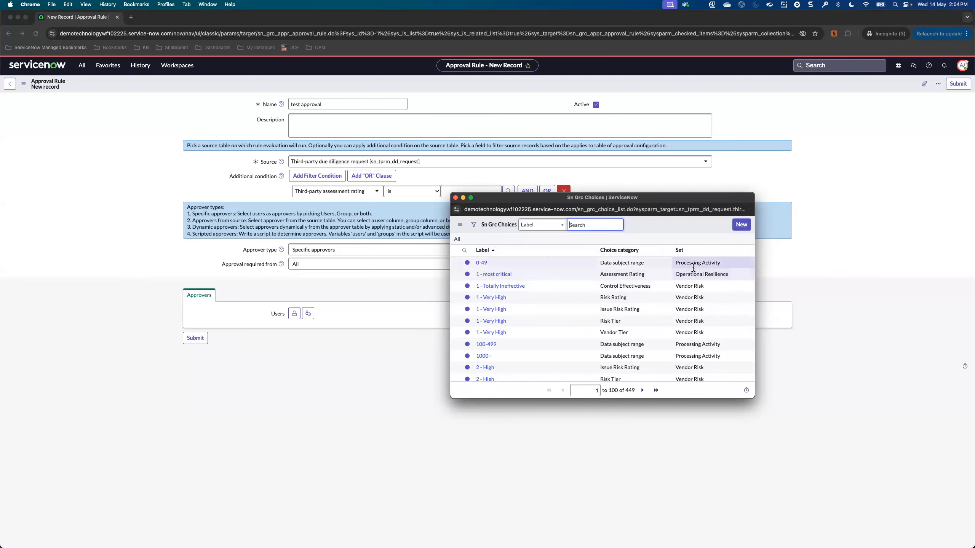
right_click(687, 286)
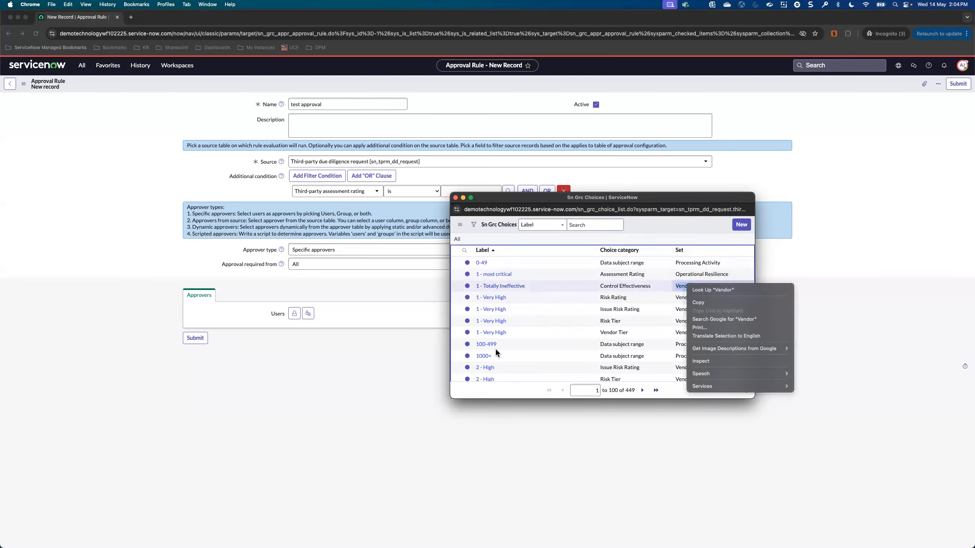
left_click(558, 239)
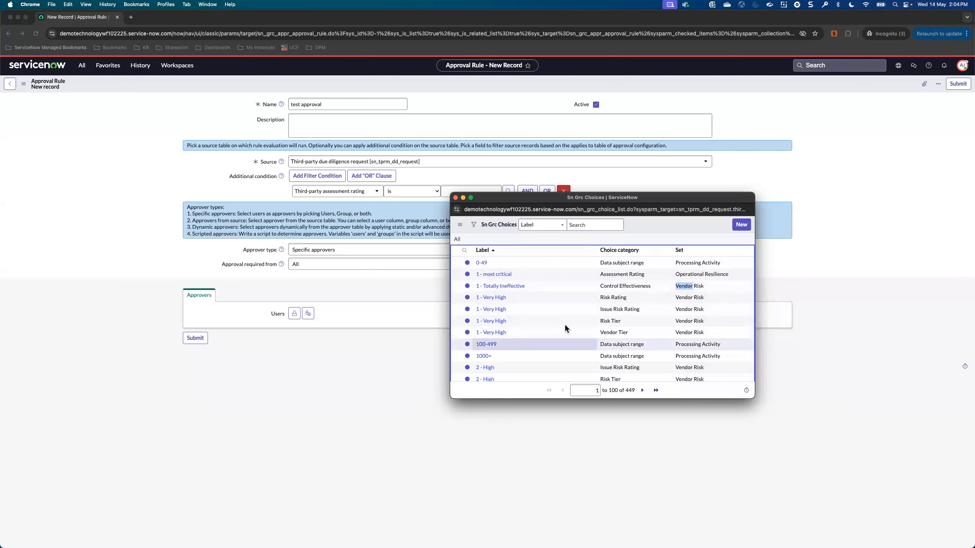
left_click(492, 294)
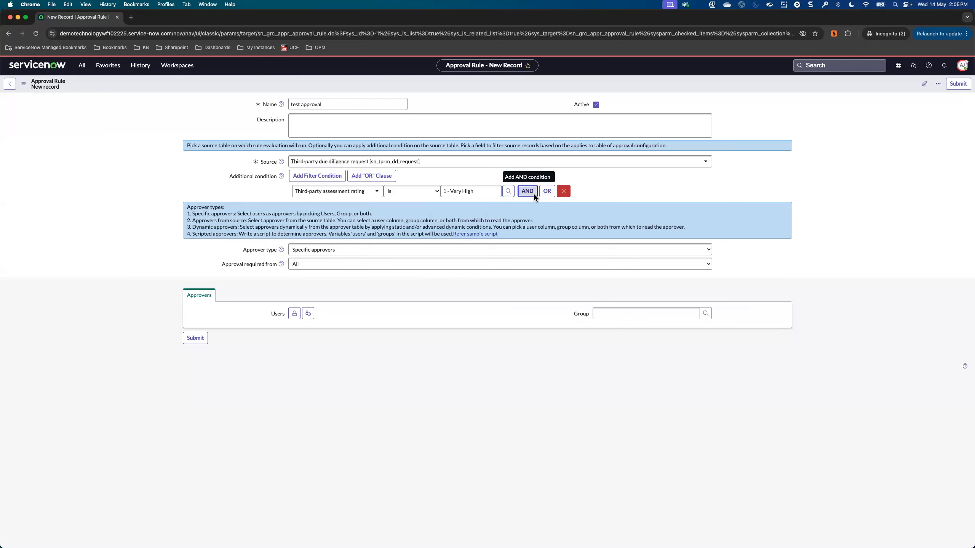
Step: Add a blank OR alternative on Third-party assessment rating and a further empty condition row to the rule
left_click(548, 193)
left_click(547, 203)
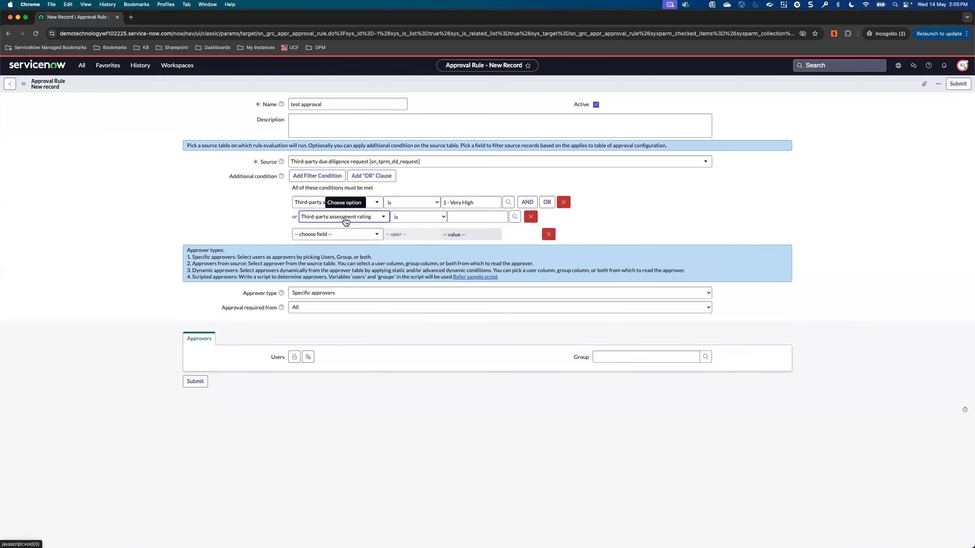
left_click(344, 234)
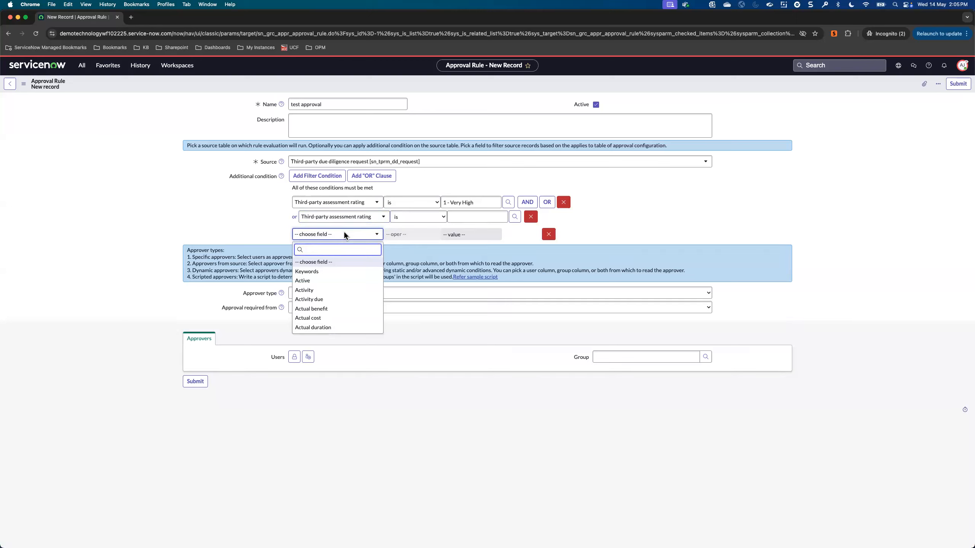
left_click(259, 215)
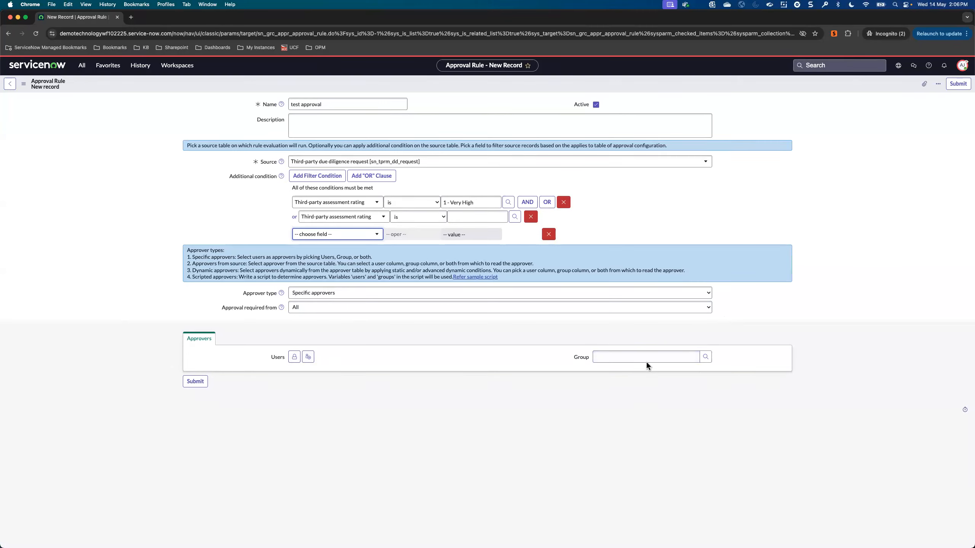
Step: Set the rule's approval to be required from Anyone
left_click(328, 312)
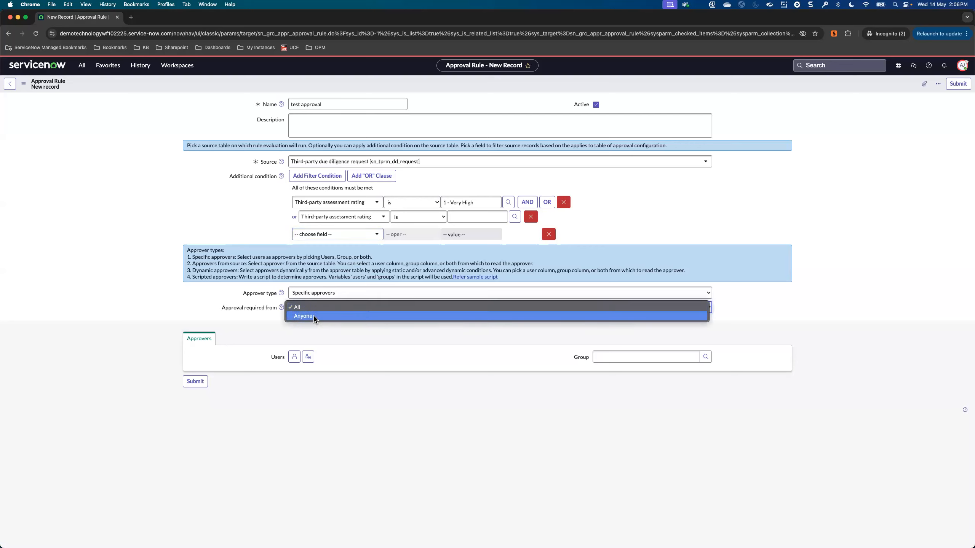
left_click(314, 316)
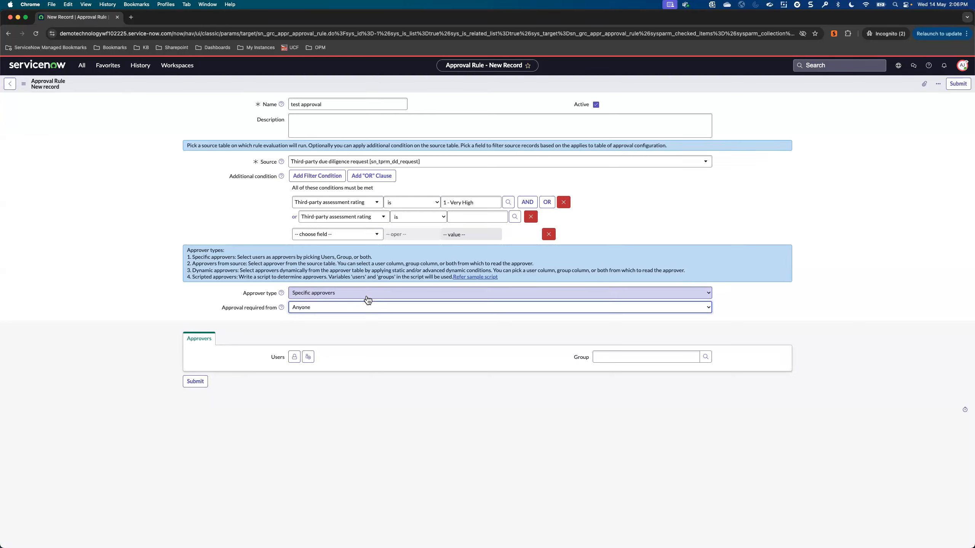
left_click(333, 203)
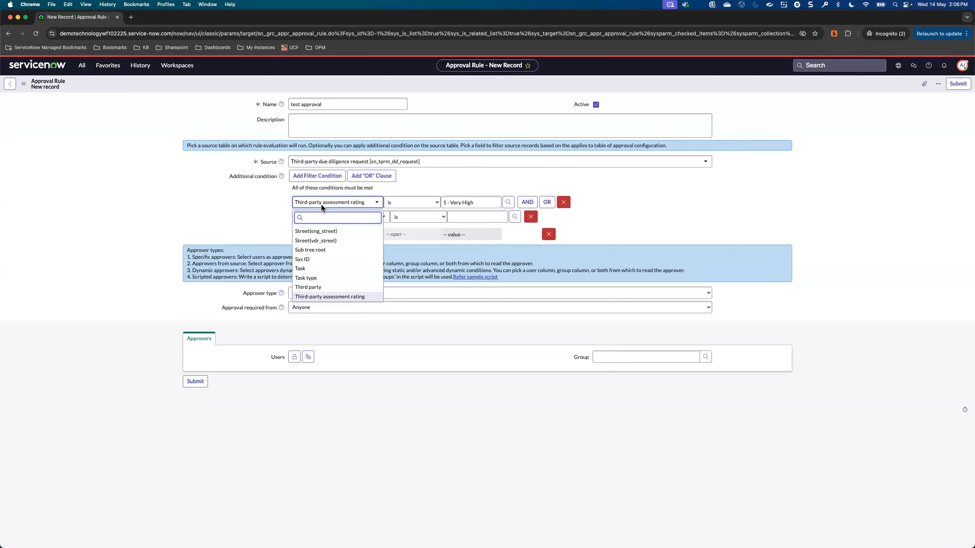
left_click(260, 210)
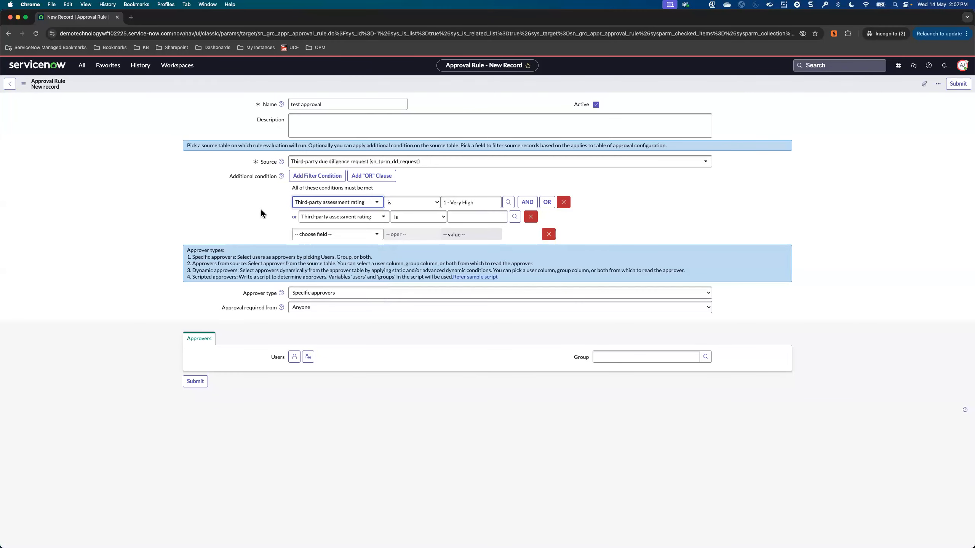
Step: Switch the approver type to Approver from source, Dynamic approvers and Scripted approvers in turn to compare their settings
left_click(318, 293)
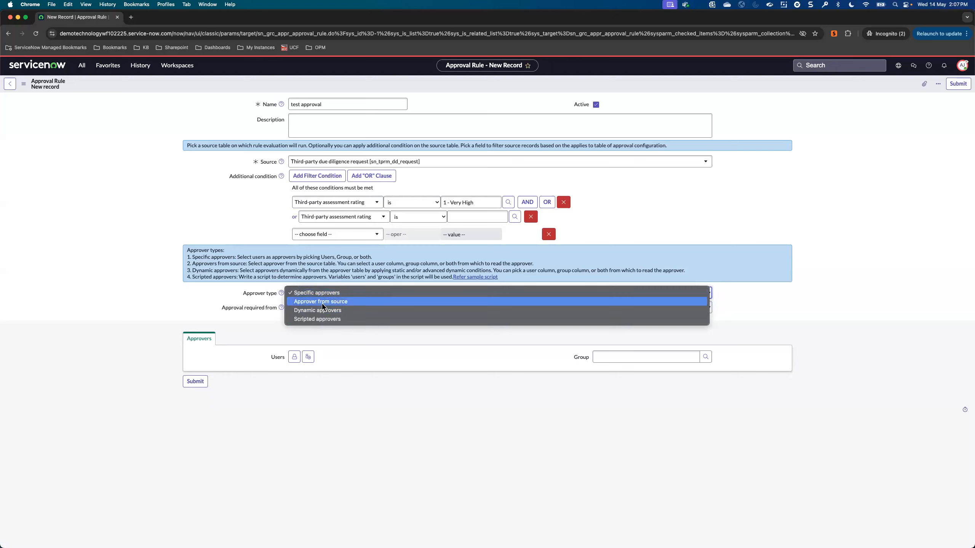
left_click(322, 302)
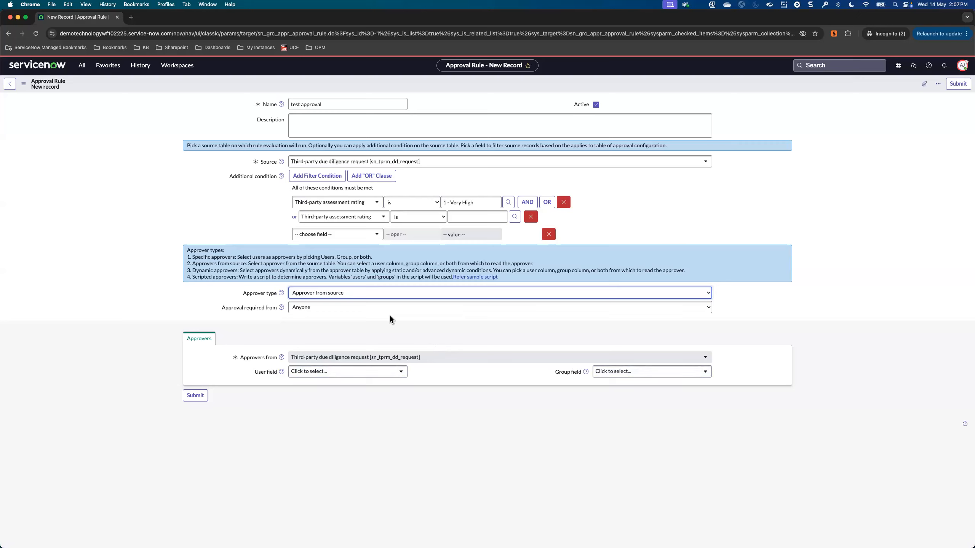
left_click(351, 296)
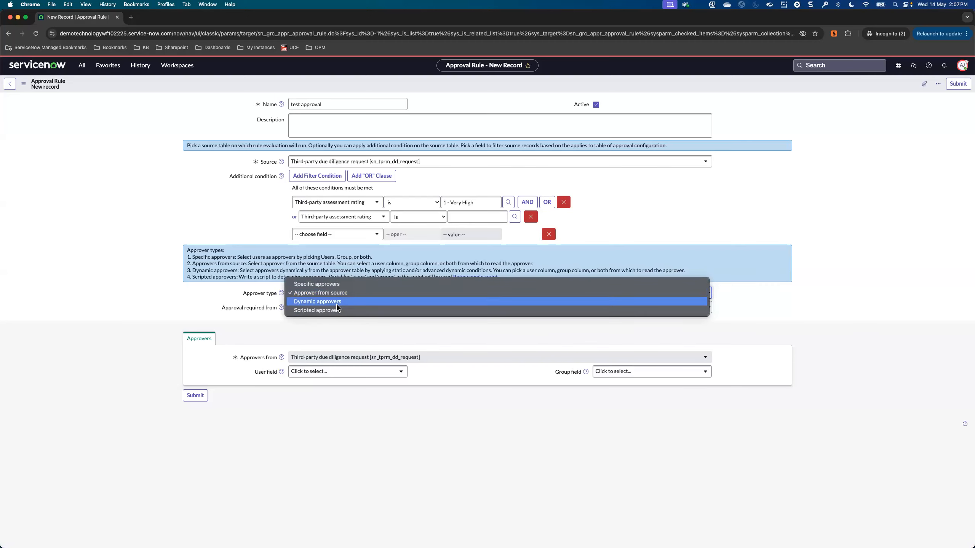
left_click(337, 303)
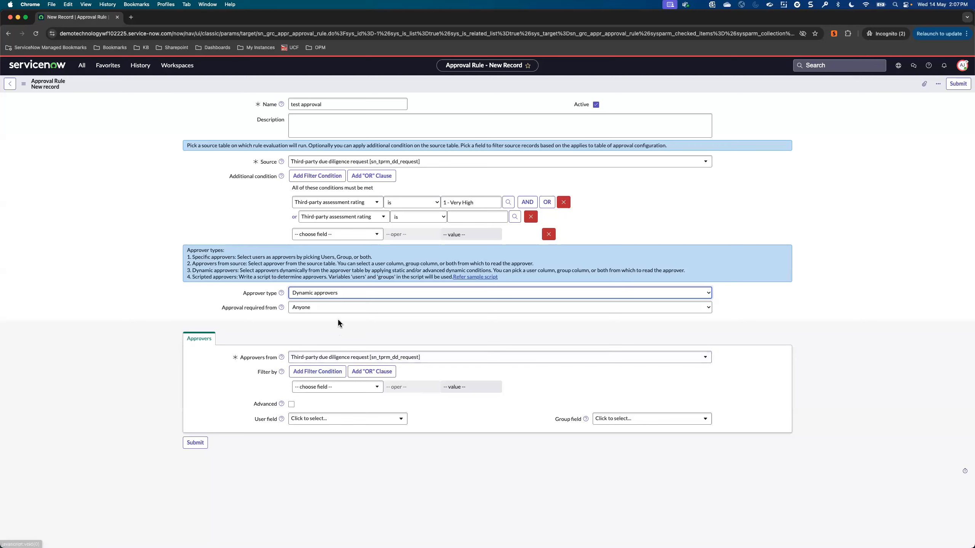
left_click(337, 296)
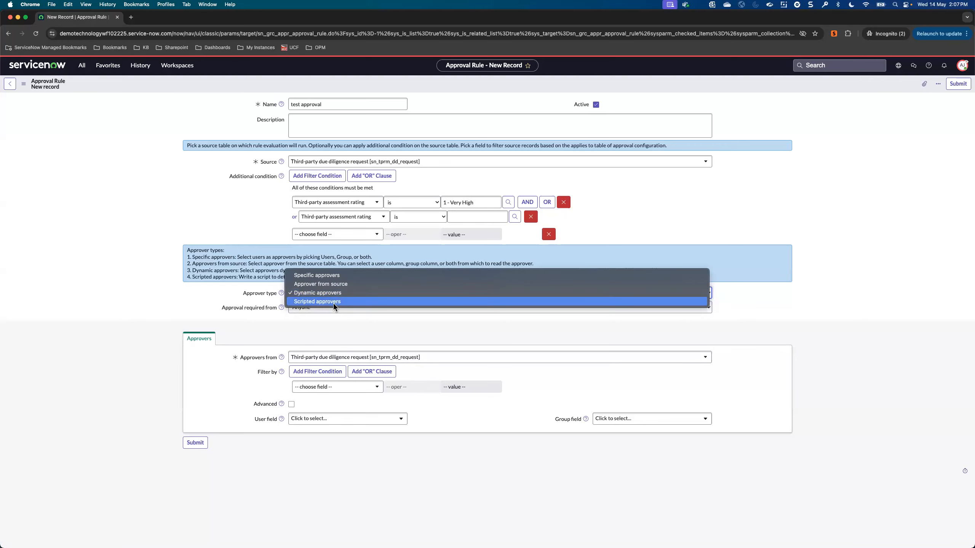
left_click(333, 303)
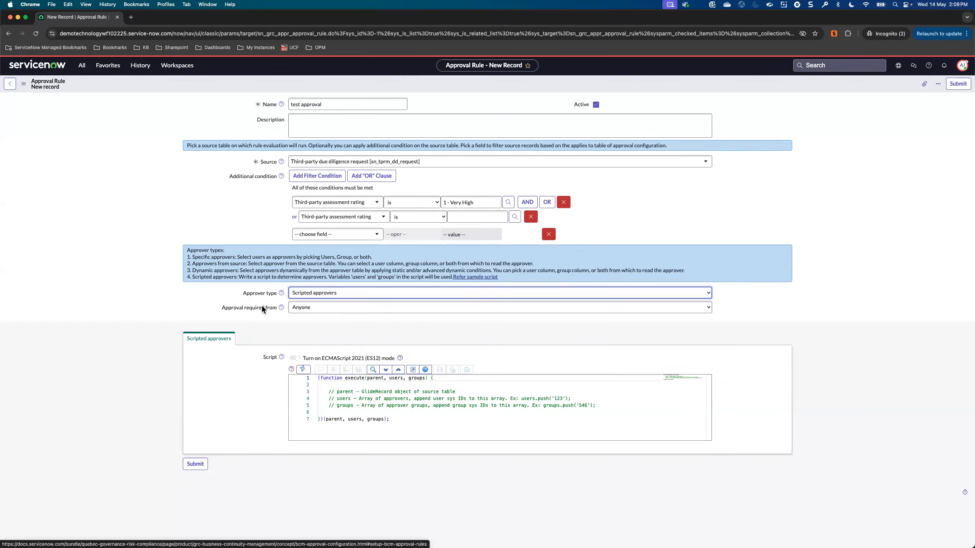
Step: Leave the new approval rule without submitting it and return to the Approval Level 2 record
left_click(10, 85)
left_click(9, 85)
left_click(547, 341)
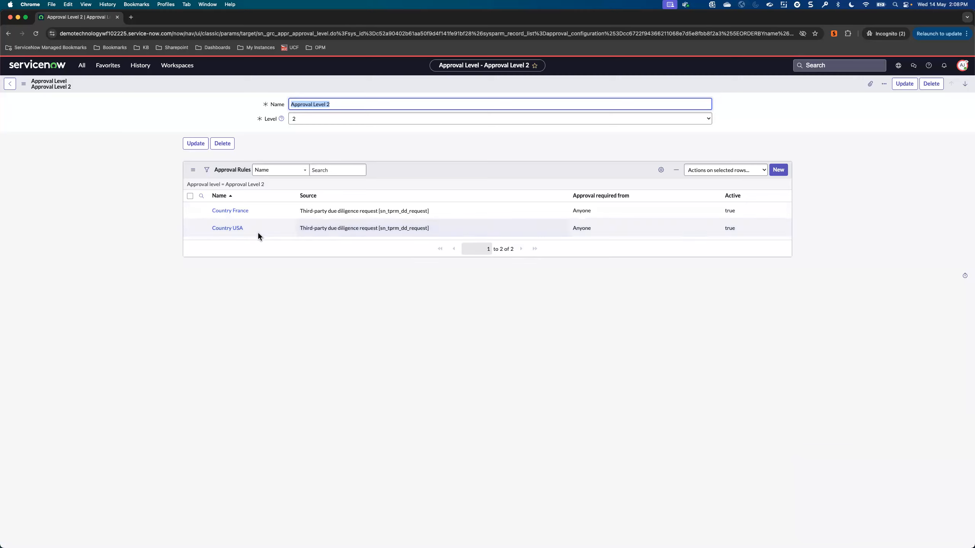
Step: Review the conditions and approvers of the Country USA and Country France approval rules under Approval Level 2
left_click(232, 229)
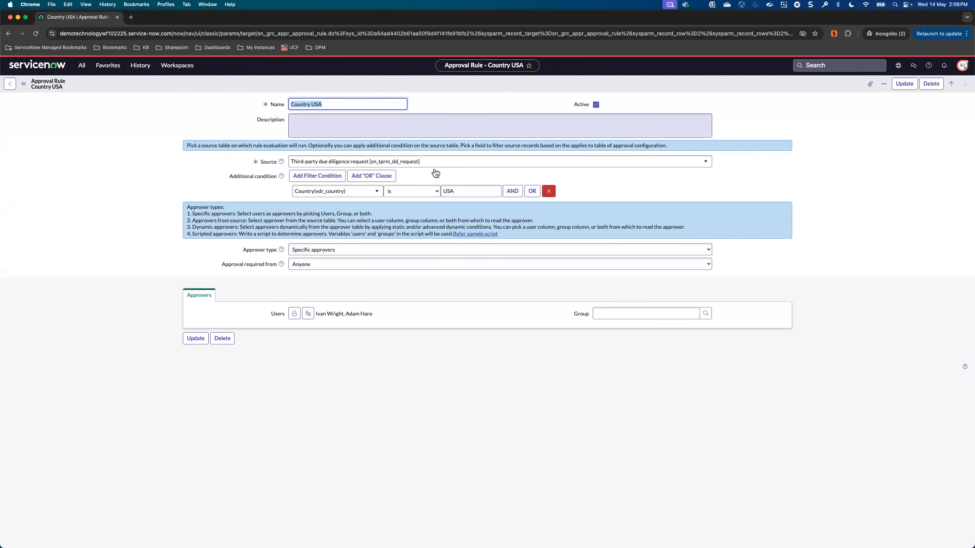
left_click(16, 84)
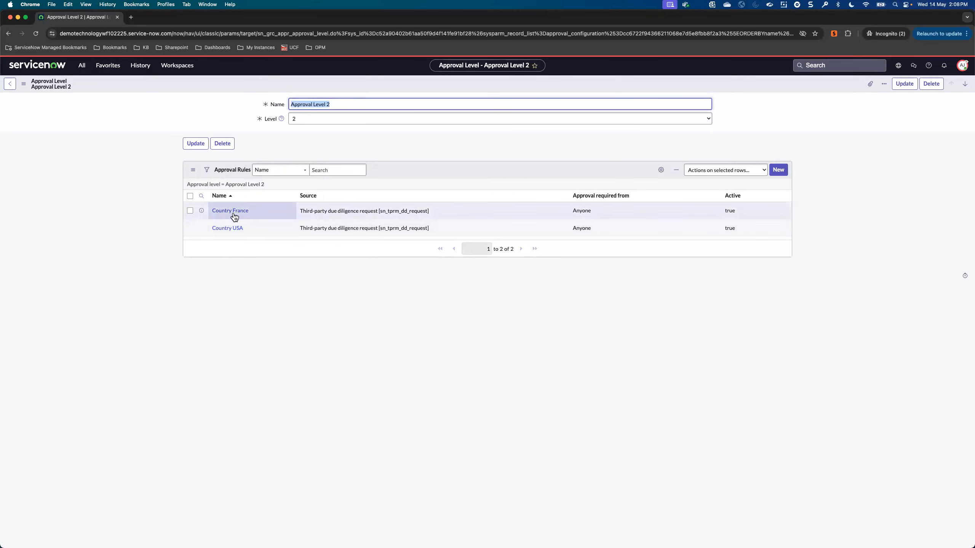
left_click(232, 211)
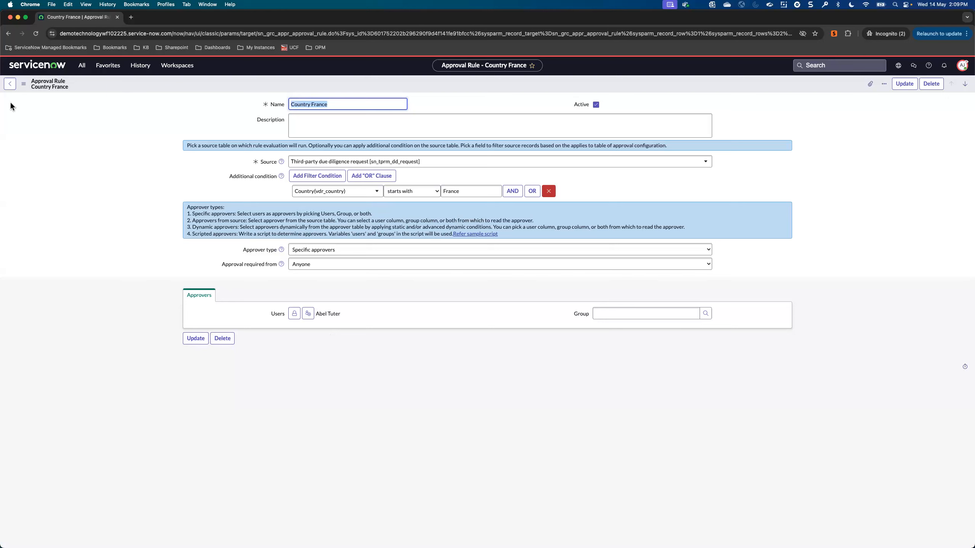
left_click(9, 83)
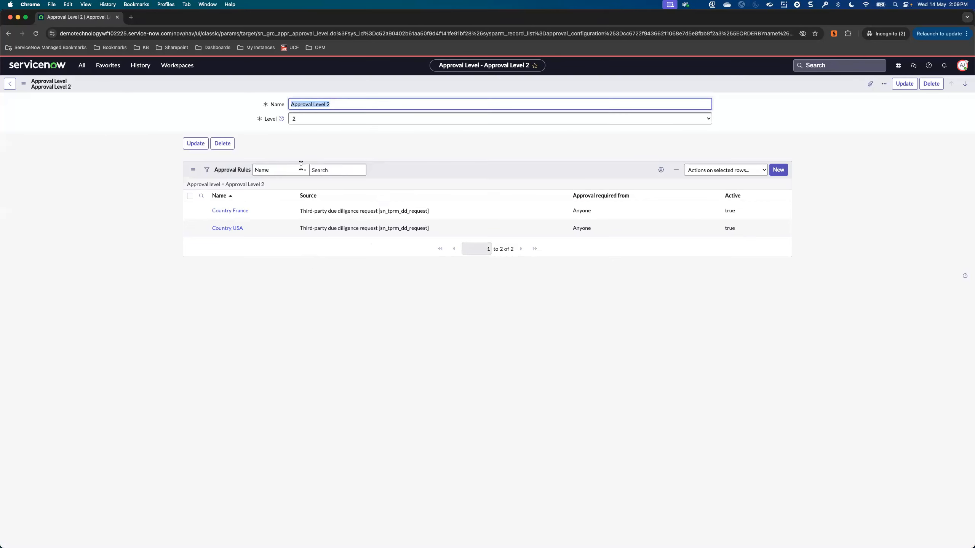
Step: Open the Third-party due diligence default level and examine its Third-party due diligence default rule
left_click(10, 85)
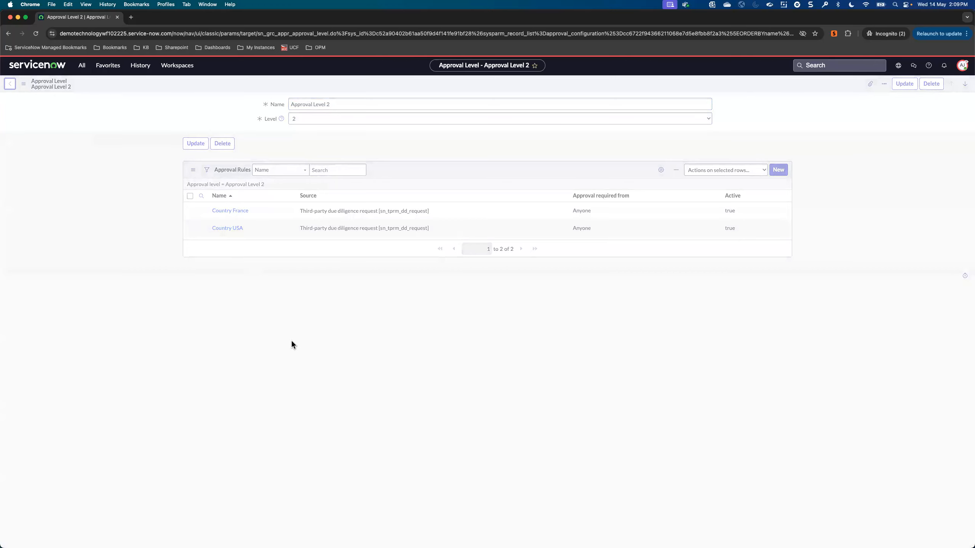
left_click(281, 296)
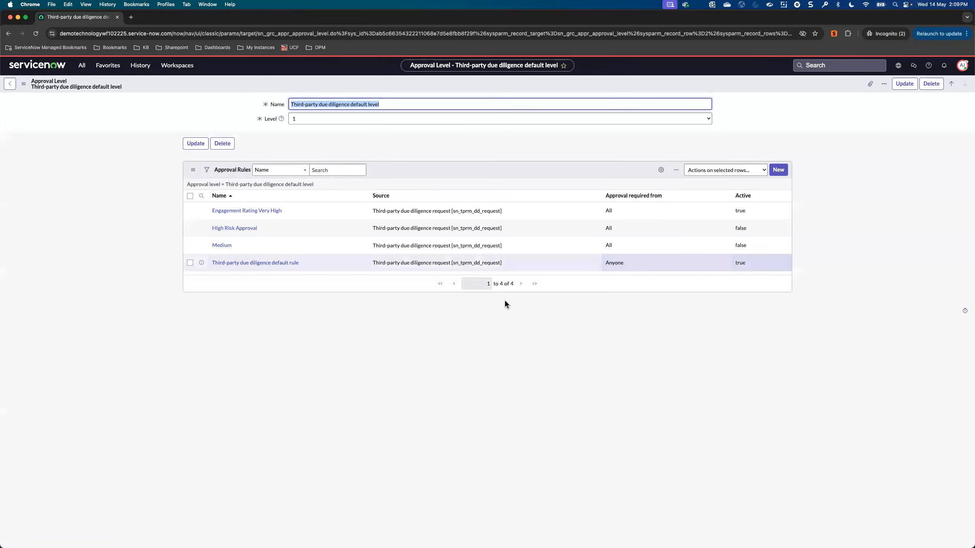
left_click(262, 264)
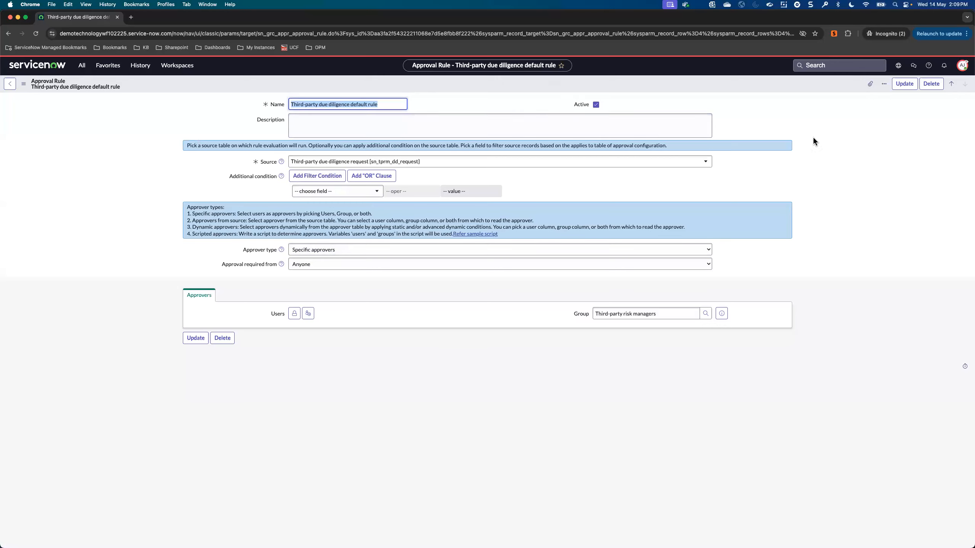
Step: Impersonate the vendor risk director from the recent impersonations
left_click(962, 66)
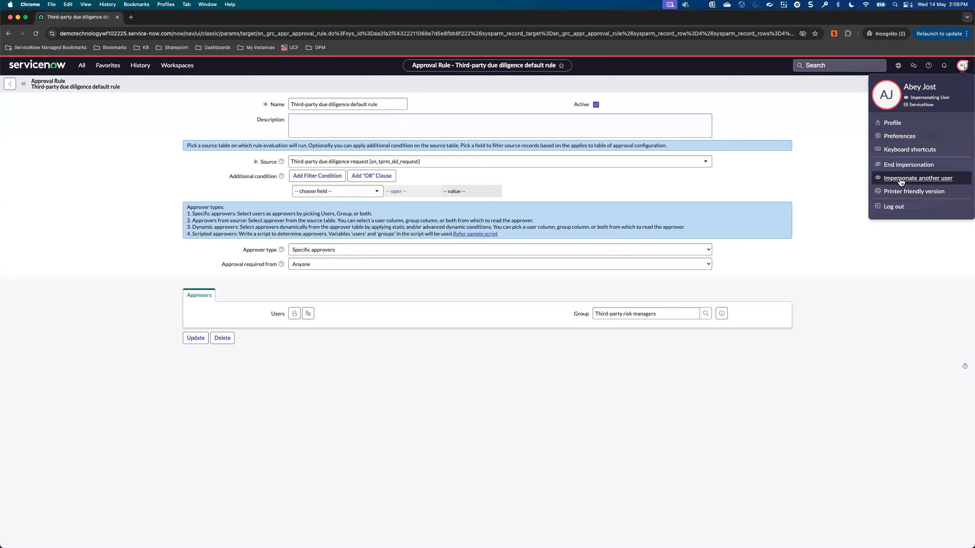
left_click(901, 180)
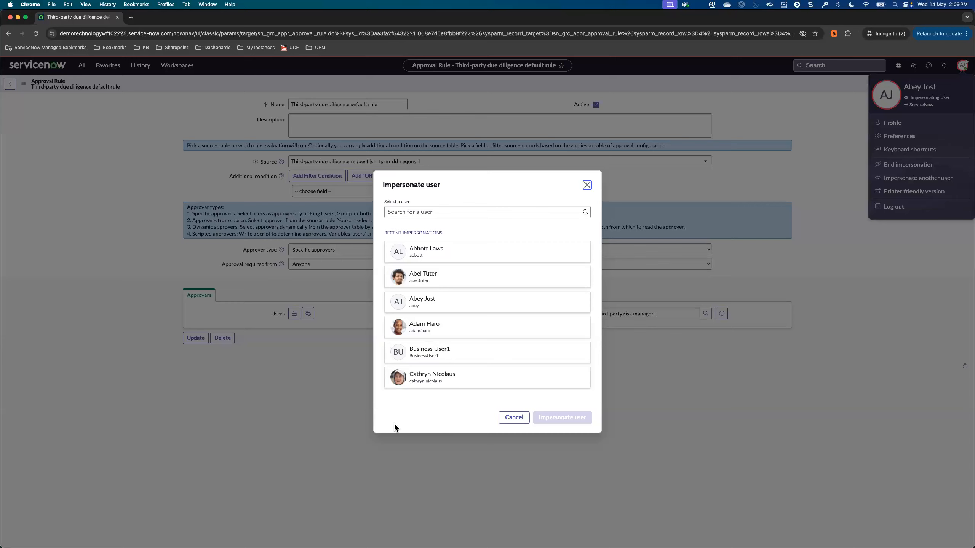
left_click(424, 326)
left_click(563, 418)
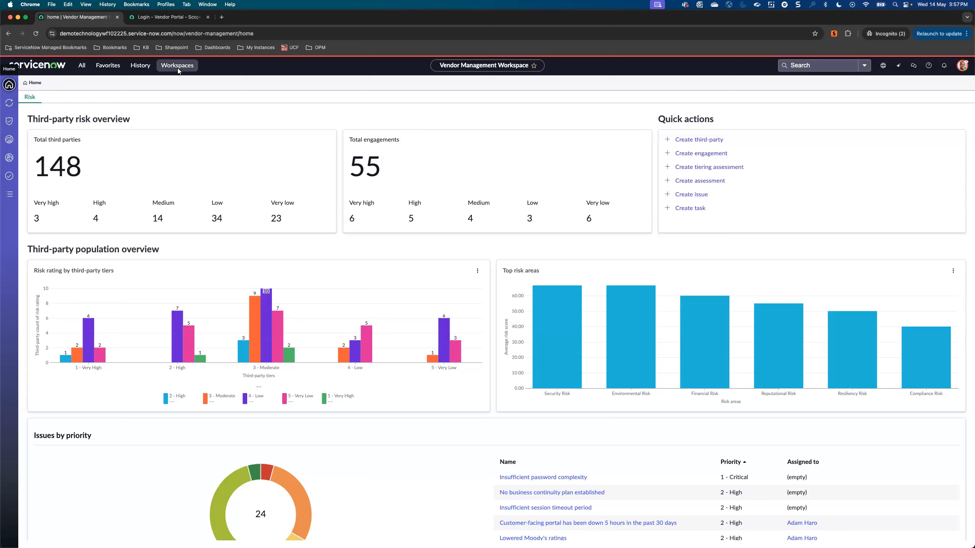
Step: Open the French Consulting onboarding request DDR0001015 in due diligence management and request approval for it
left_click(9, 103)
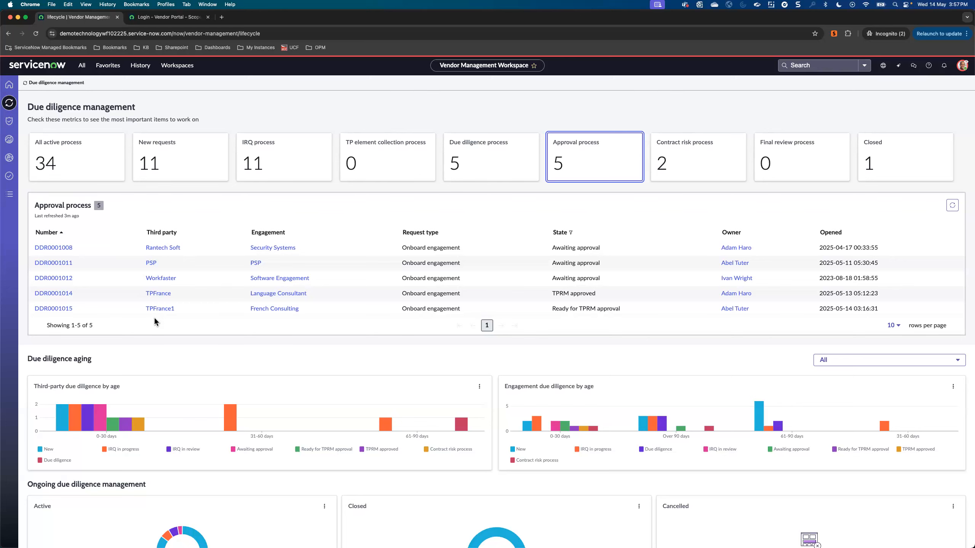
left_click(61, 309)
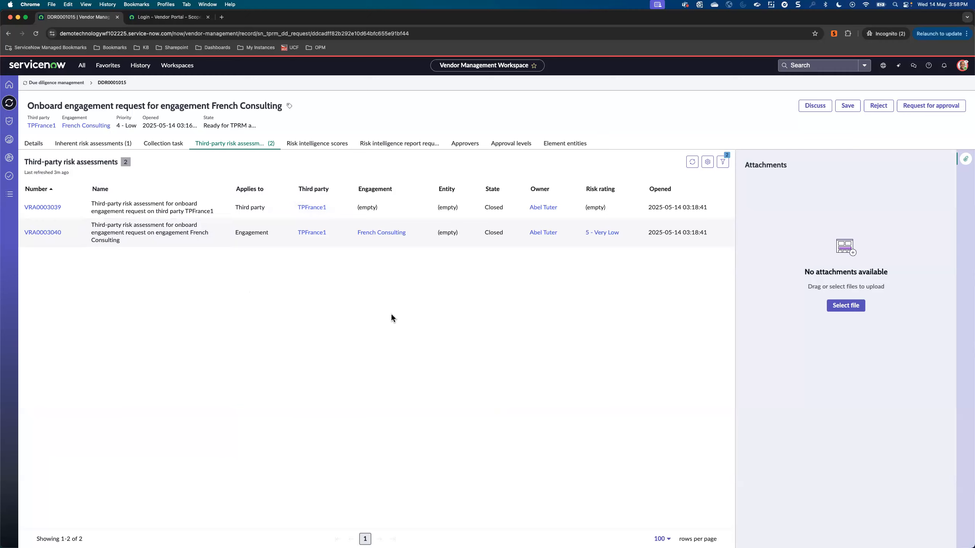
left_click(926, 109)
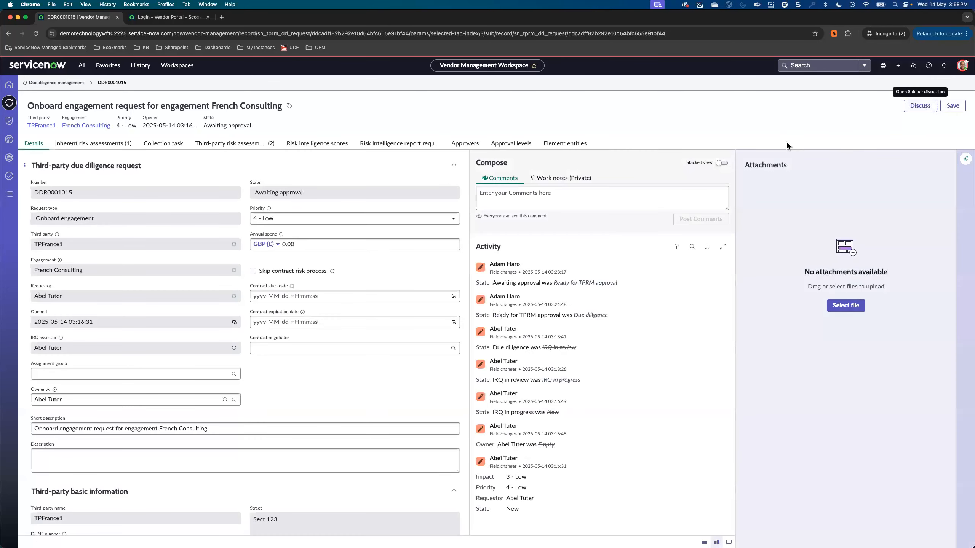
Step: Save request DDR0001015 and examine its approval levels and list of approvers
left_click(954, 109)
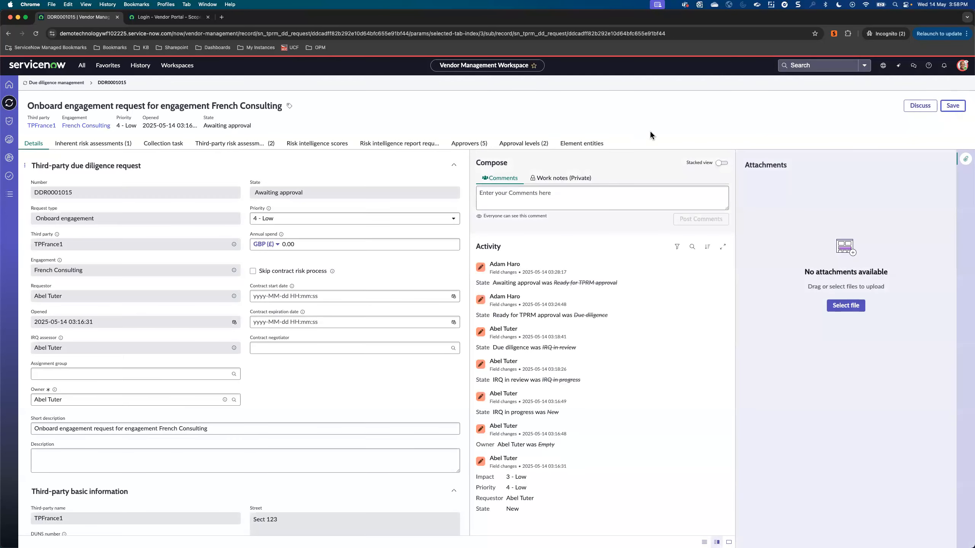
left_click(529, 145)
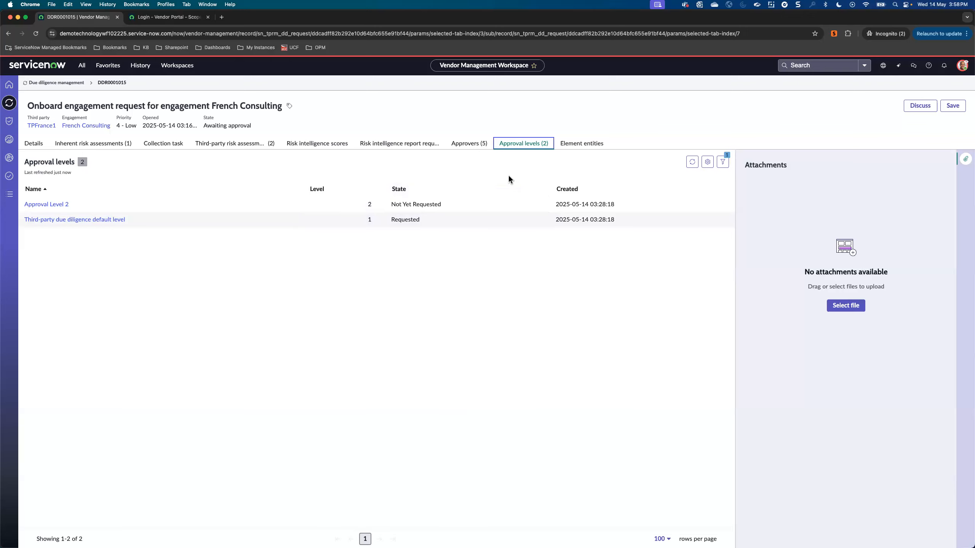
left_click(472, 146)
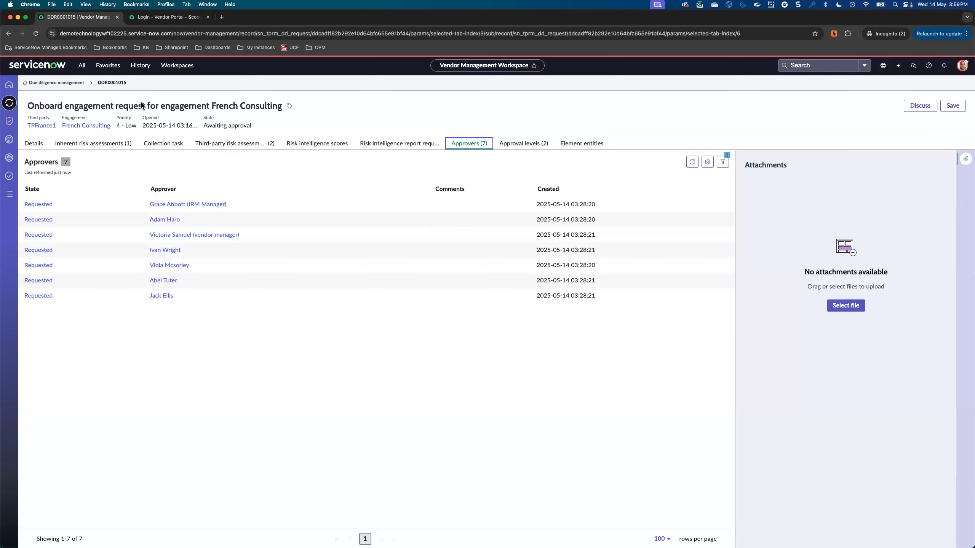
Step: Approve due diligence request DDR0001015 from the My approvals list as the first-level approver and save the approval record
left_click(10, 195)
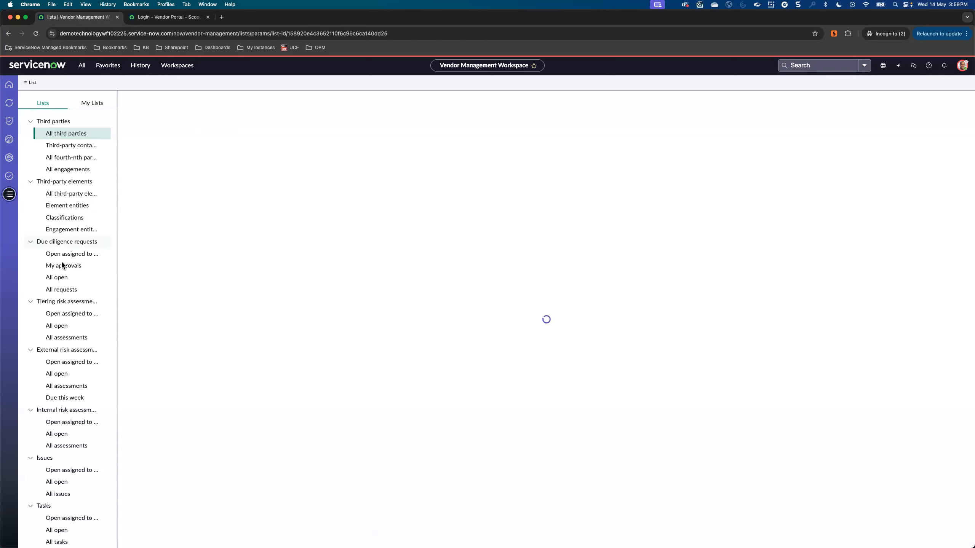
left_click(63, 266)
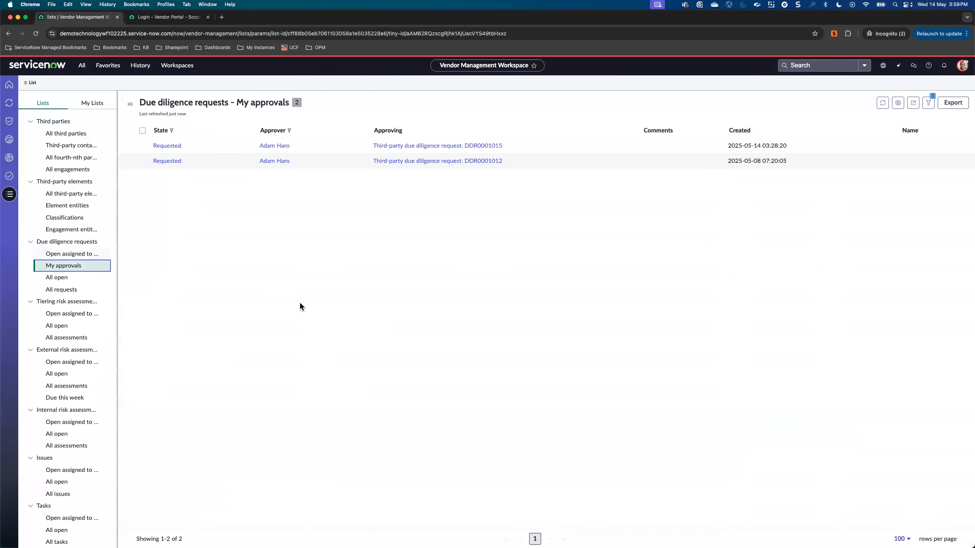
left_click(169, 147)
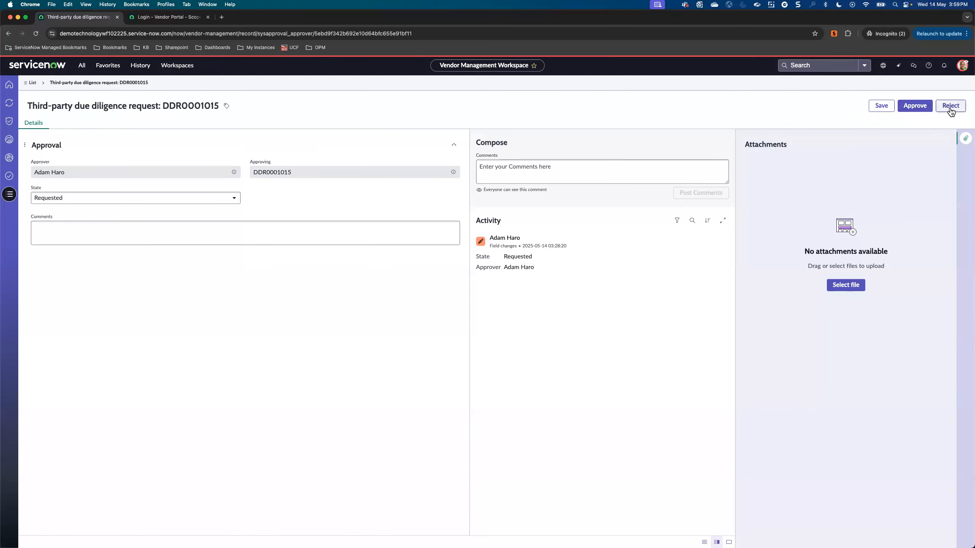
left_click(915, 106)
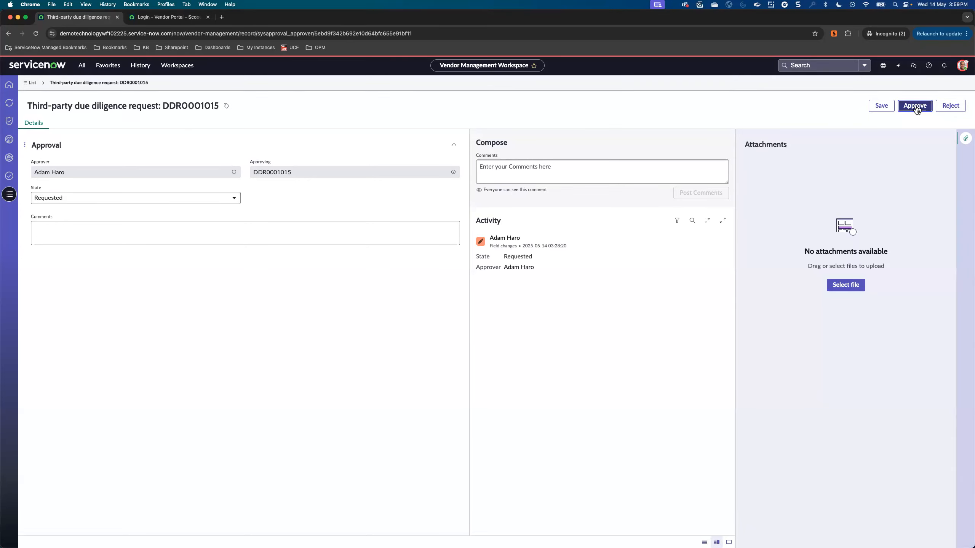
left_click(953, 108)
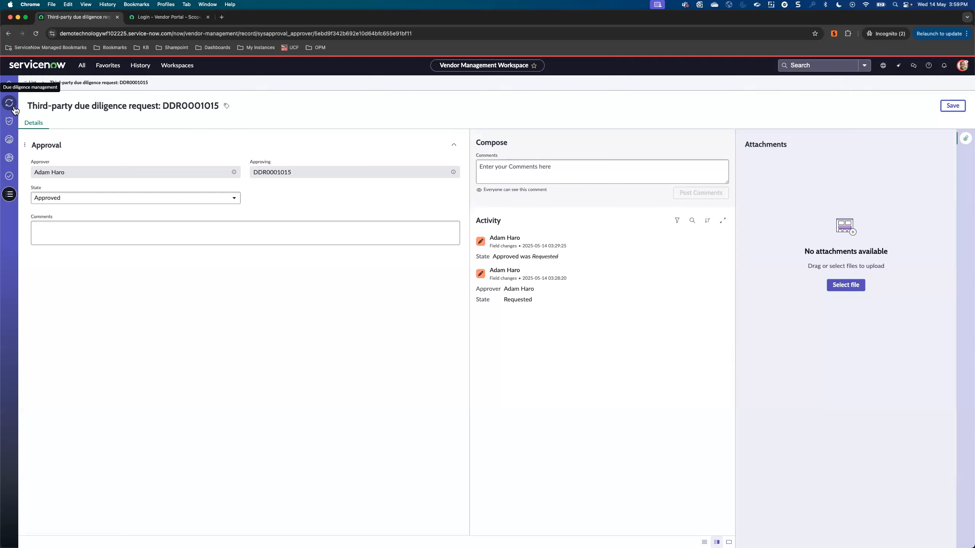
Step: Reopen request DDR0001015 from due diligence management, refresh its approvers list and check the state of its approval levels
left_click(13, 109)
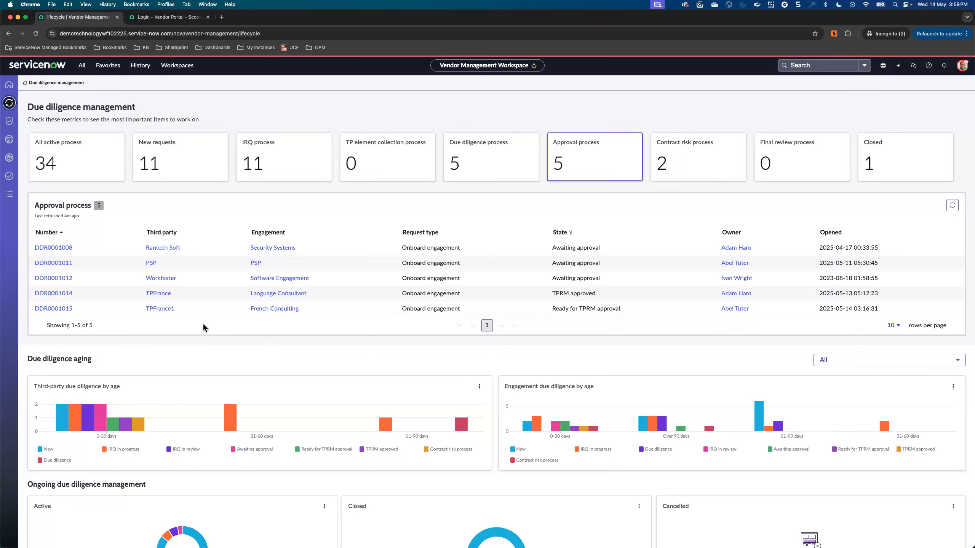
left_click(57, 308)
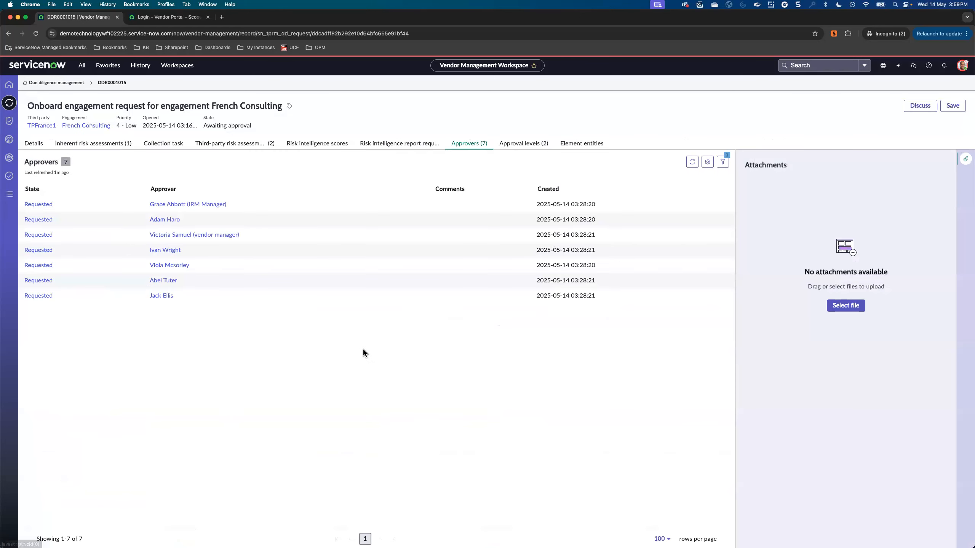
left_click(692, 162)
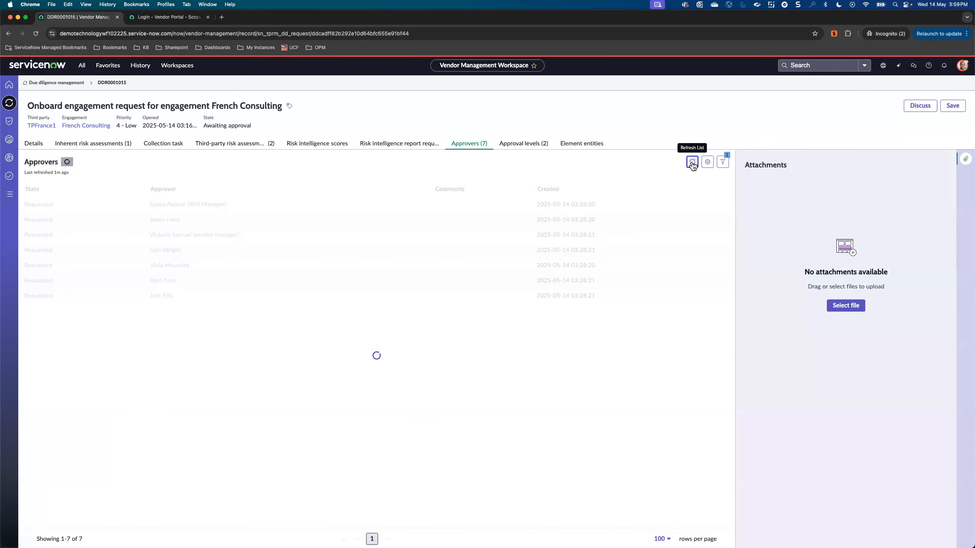
left_click(692, 162)
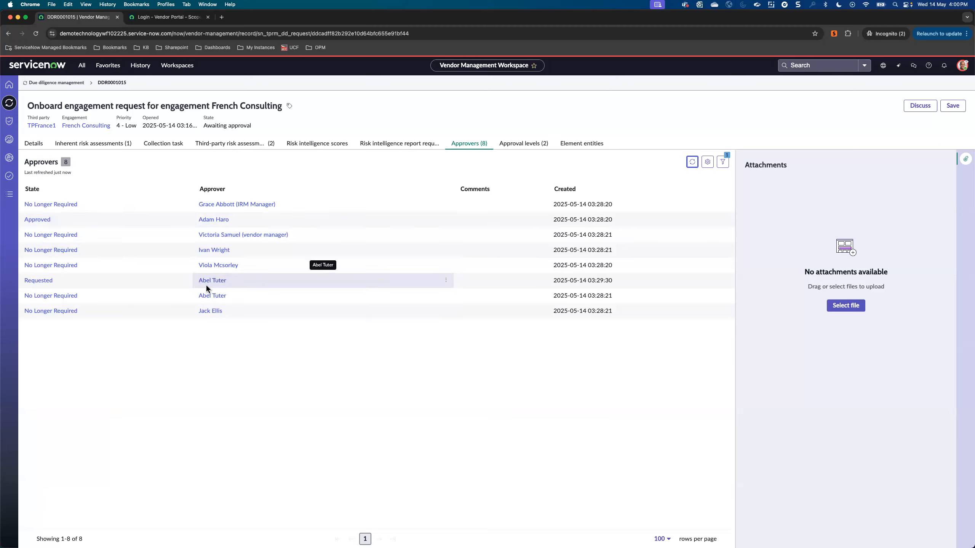
left_click(528, 148)
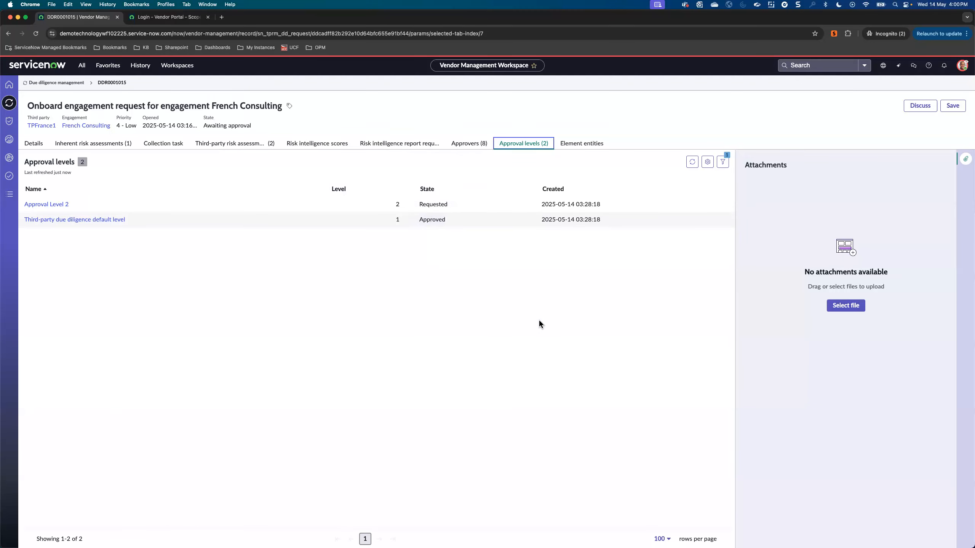
Step: Impersonate the Country France rule's approver for Approval Level 2 and open the Vendor Management Workspace
left_click(962, 65)
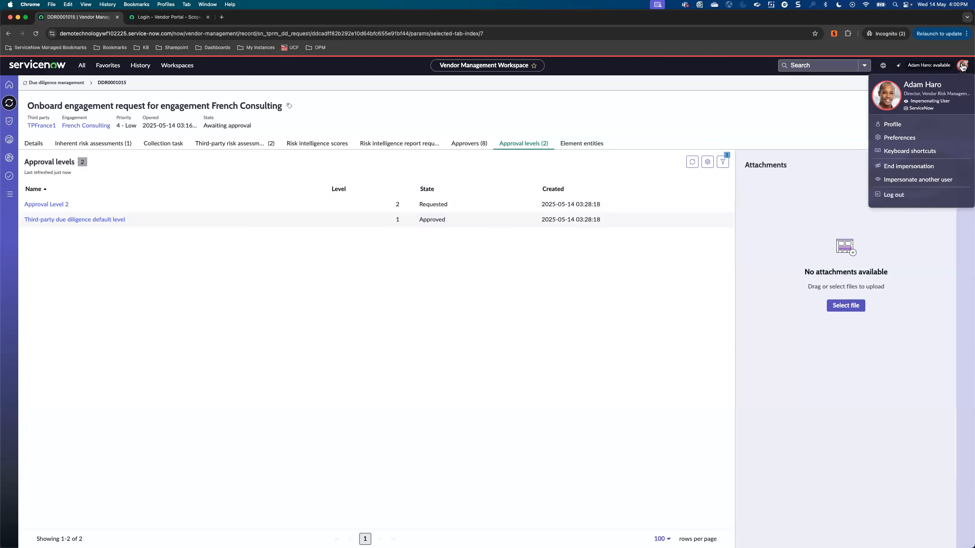
left_click(904, 183)
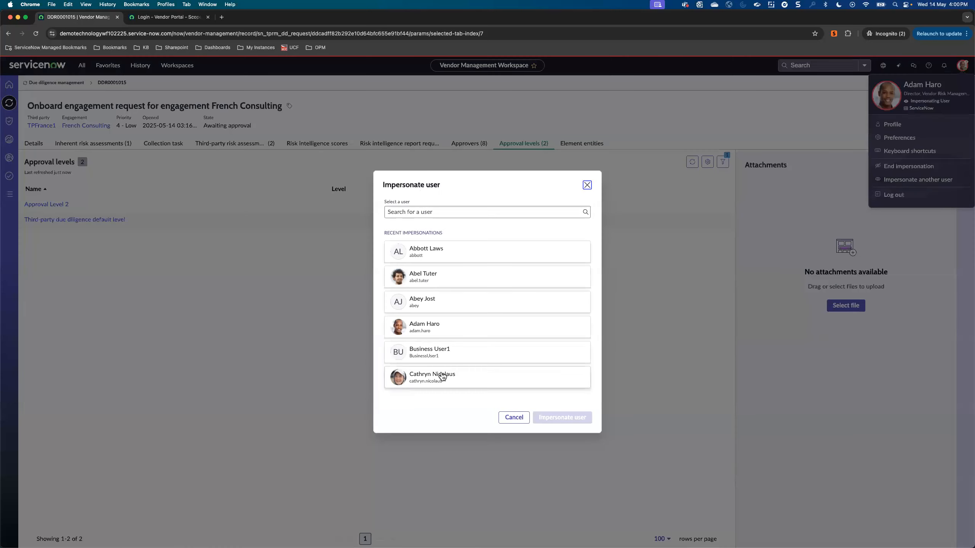
left_click(484, 276)
left_click(562, 420)
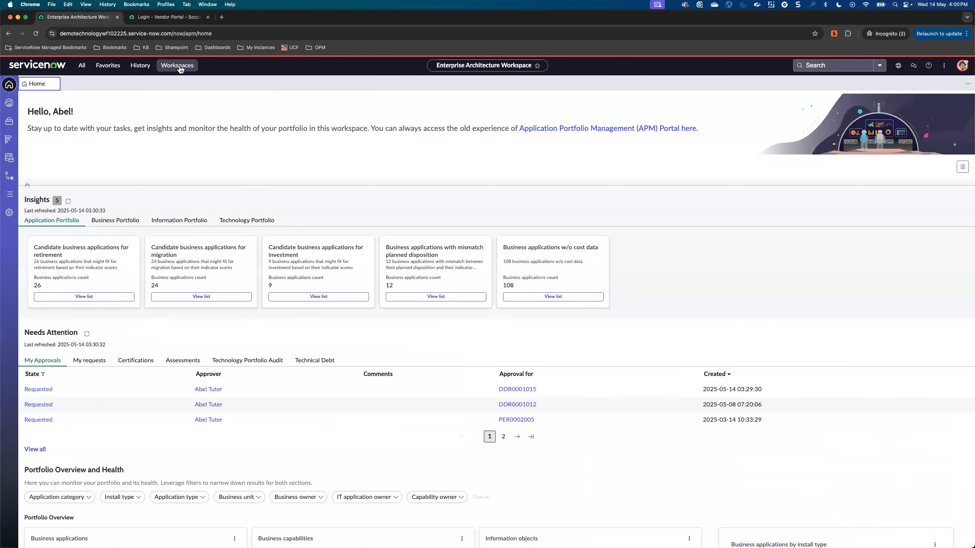
left_click(169, 65)
left_click(153, 358)
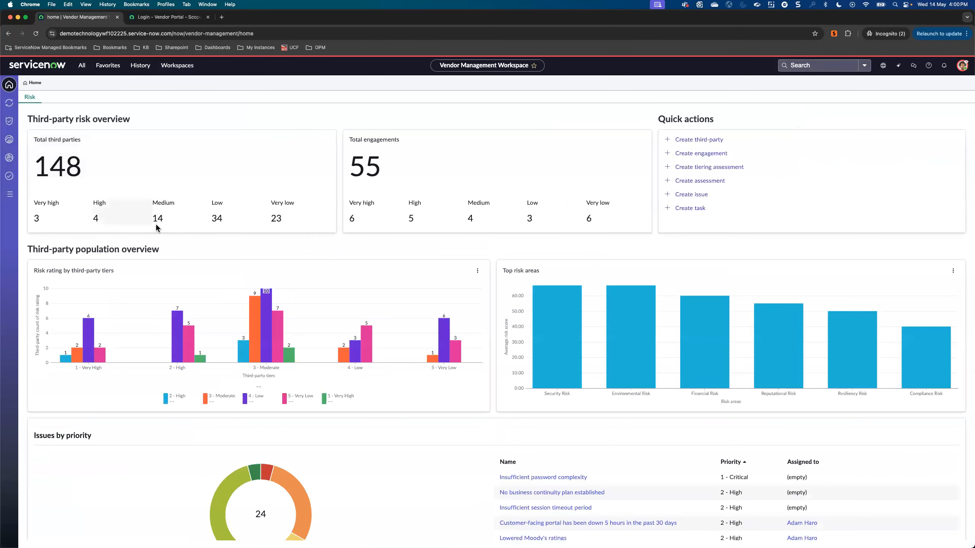
Step: Approve due diligence request DDR0001015 from My approvals as the second-level approver and save the approval record
left_click(10, 195)
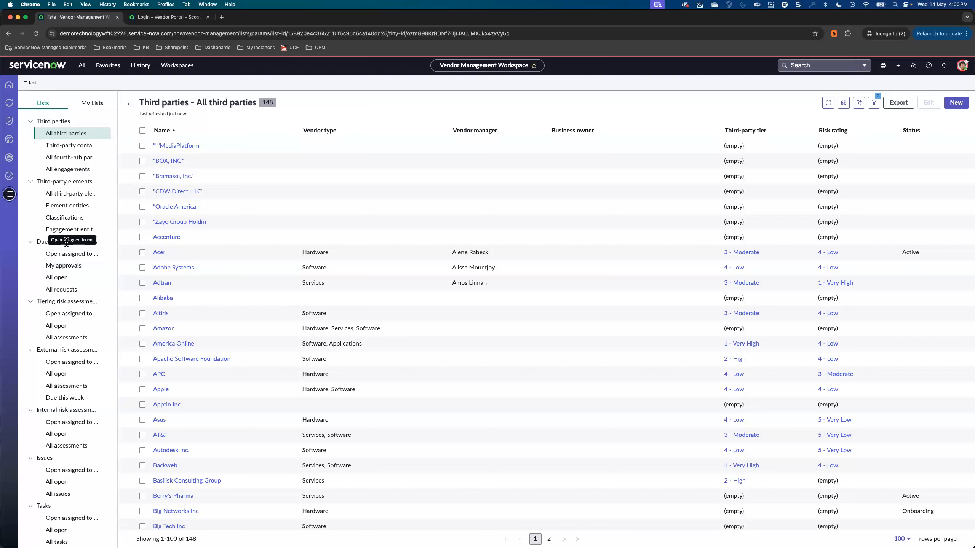
left_click(66, 265)
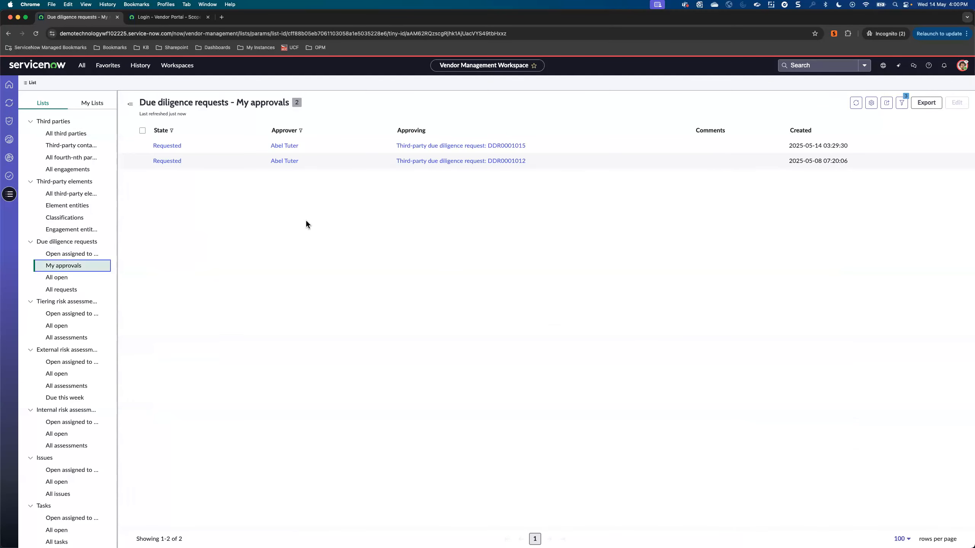
left_click(166, 147)
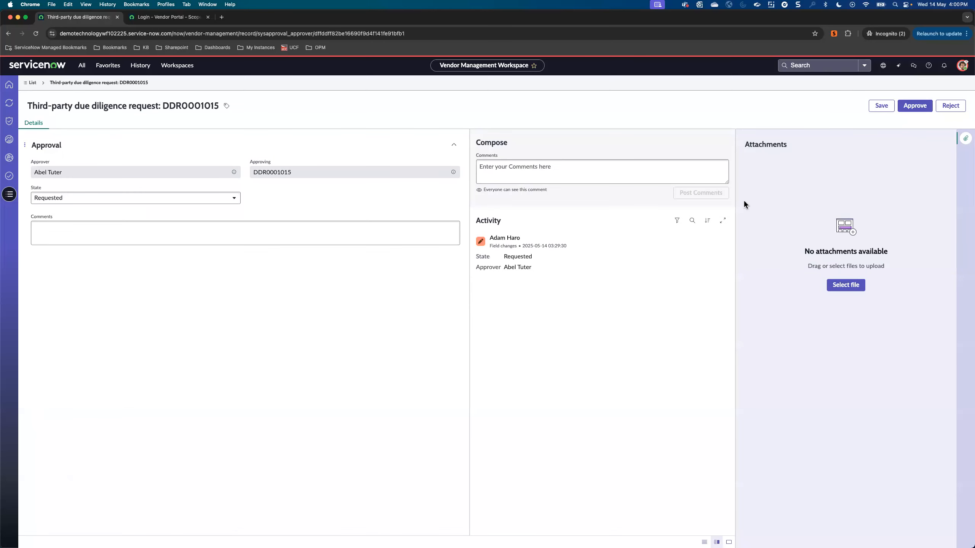
left_click(916, 107)
left_click(957, 106)
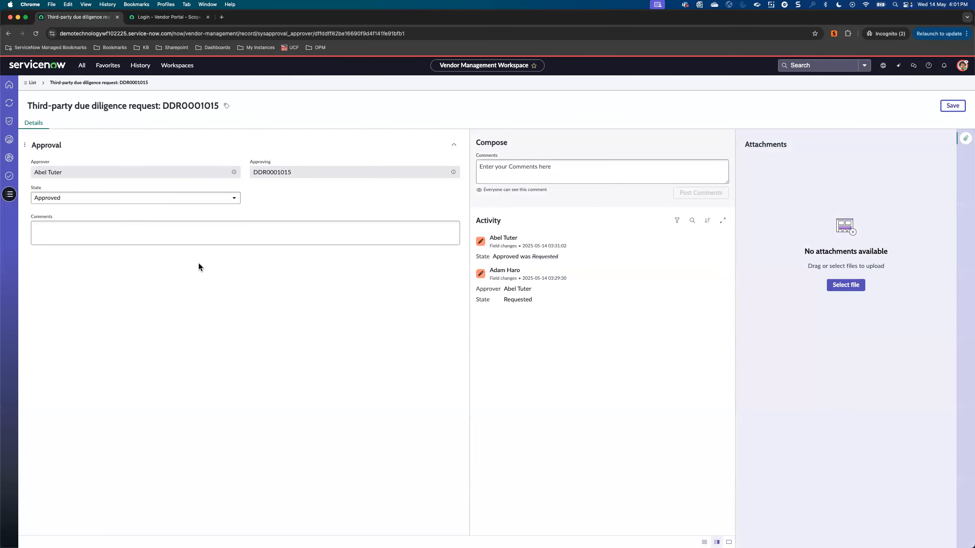
Step: Refresh the Approval process list, check the approval levels of request DDR0001015, and switch to the presentation slides
left_click(9, 102)
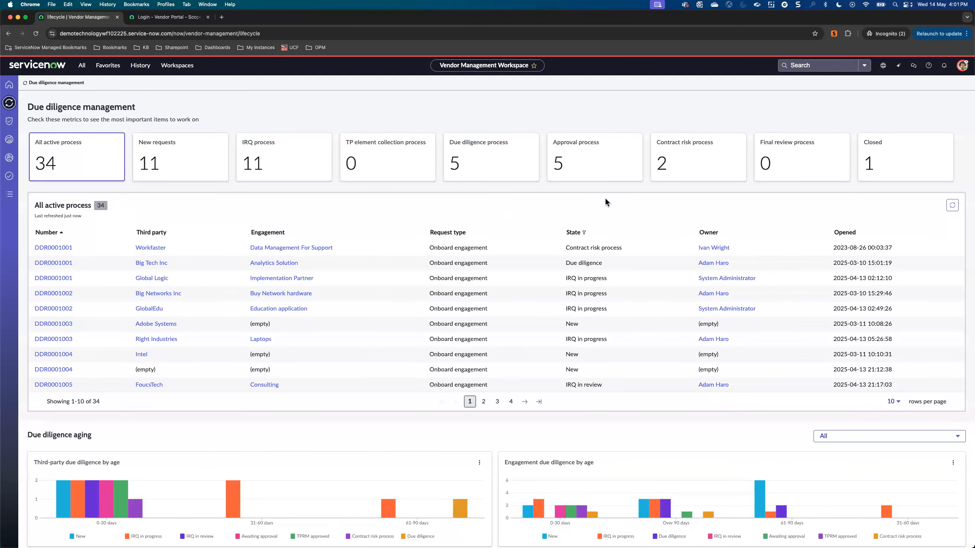
left_click(607, 158)
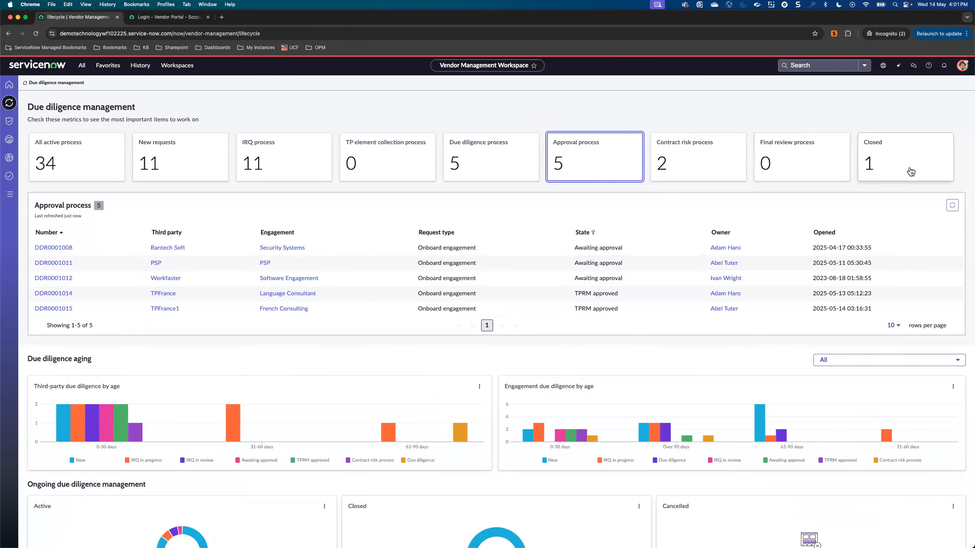
left_click(954, 206)
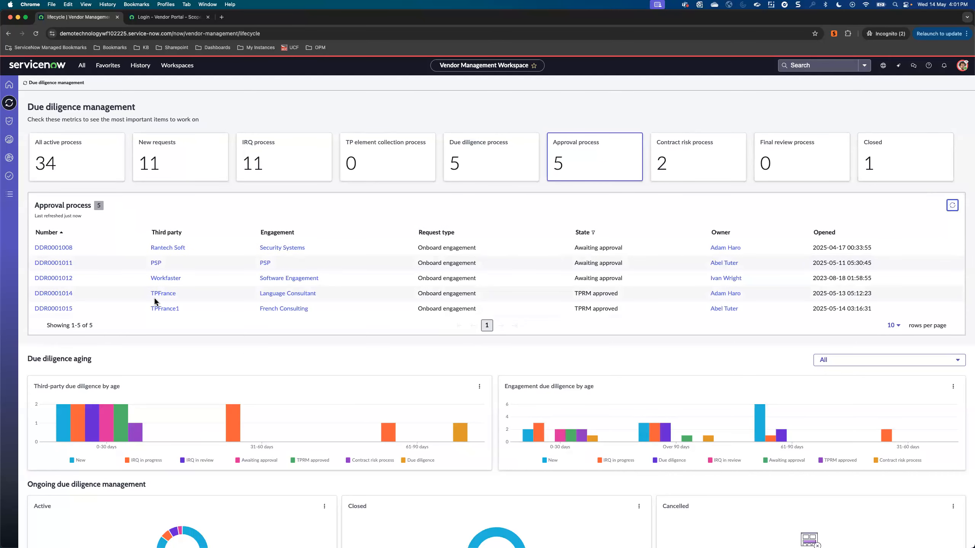
left_click(64, 309)
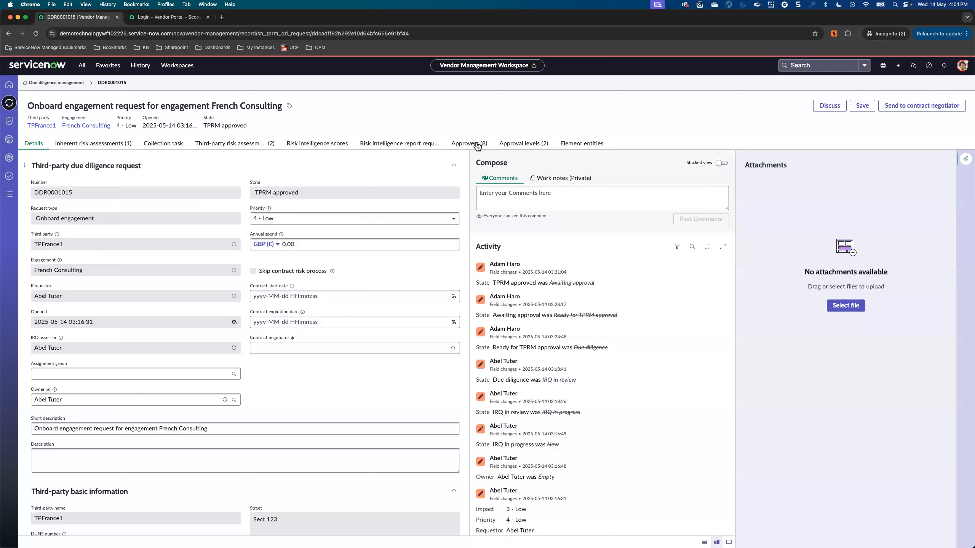
left_click(526, 150)
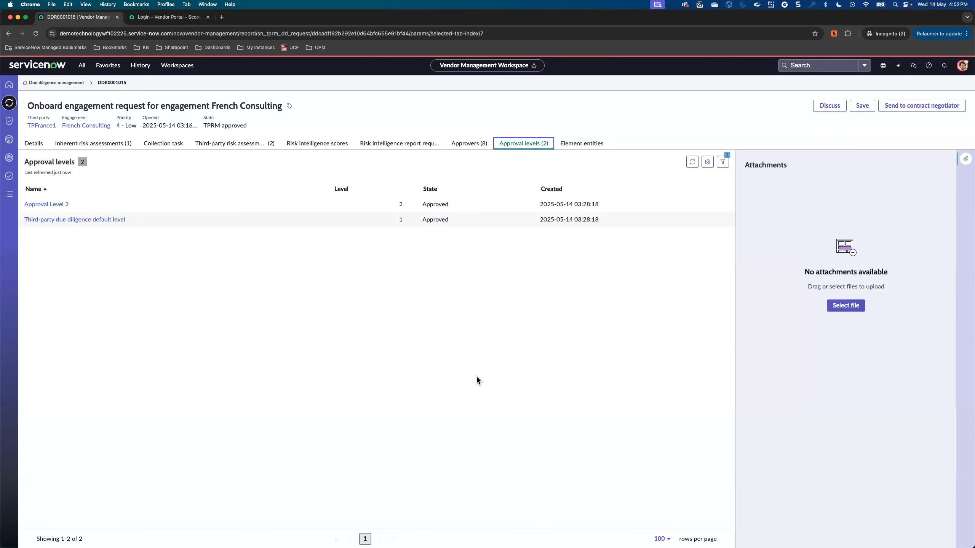
key("ctrl+Left")
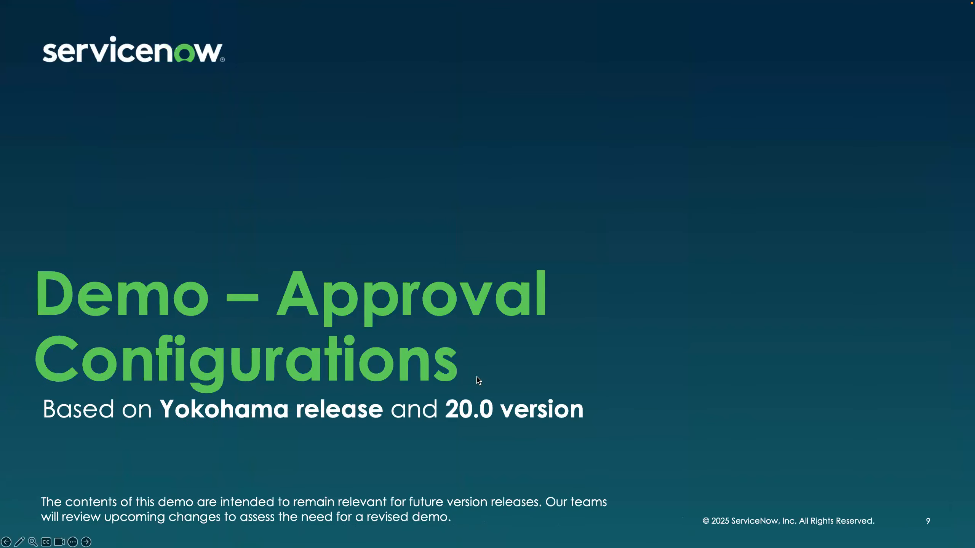